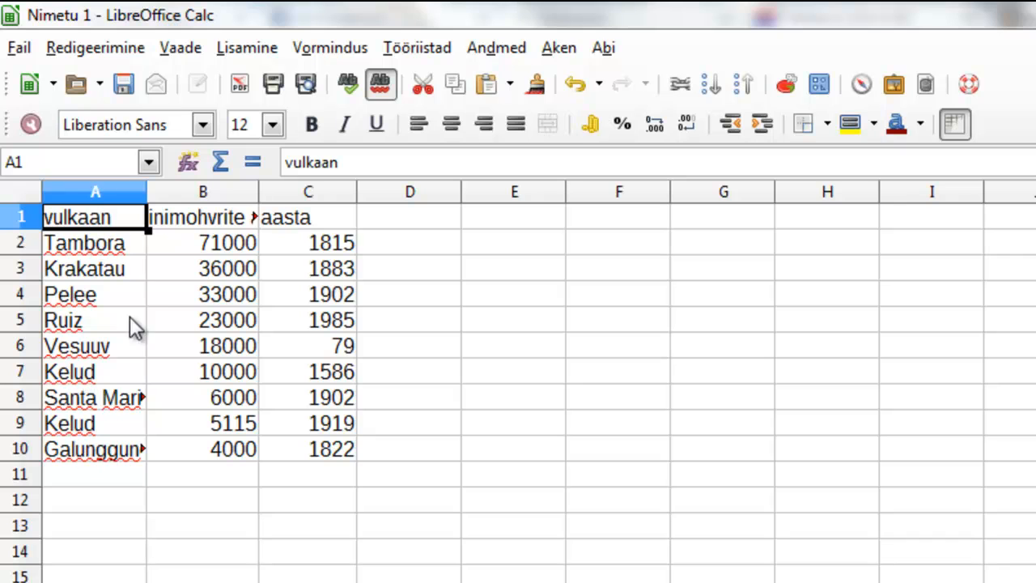
- Widen columns B and A so that the 'inimohvrite arv' header and the longest volcano names fit completely
click(228, 225)
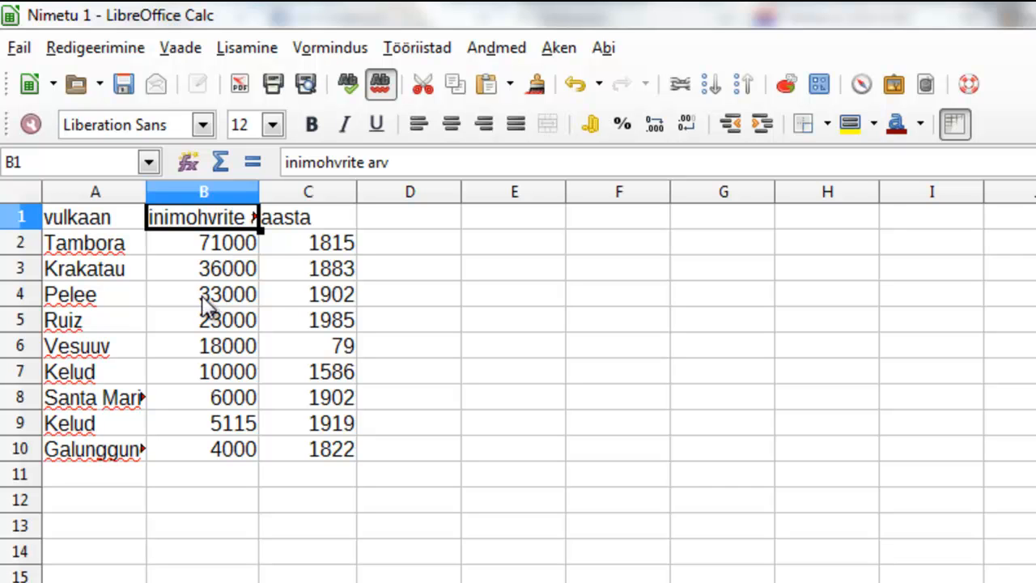
click(306, 218)
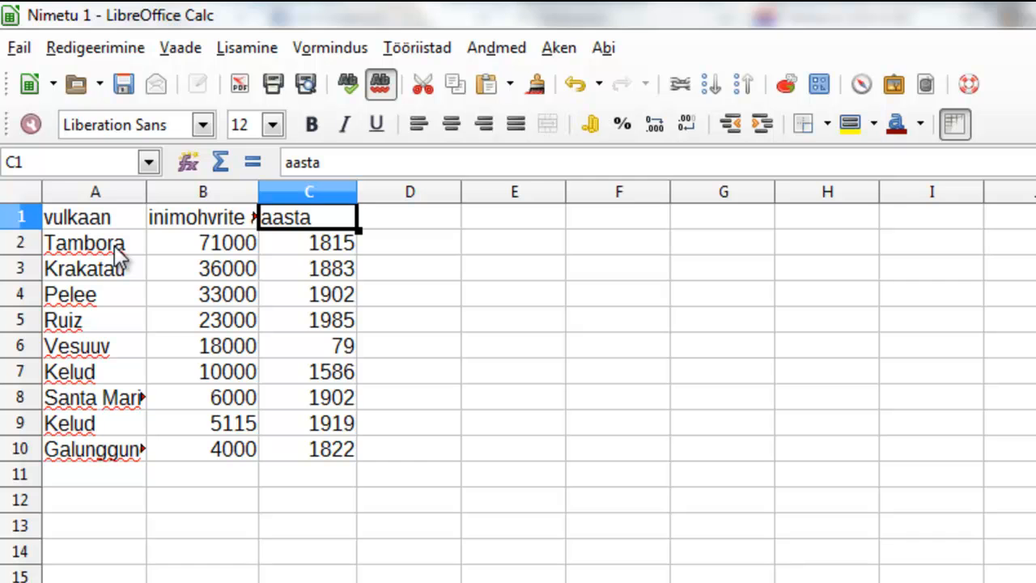
drag(259, 191, 286, 188)
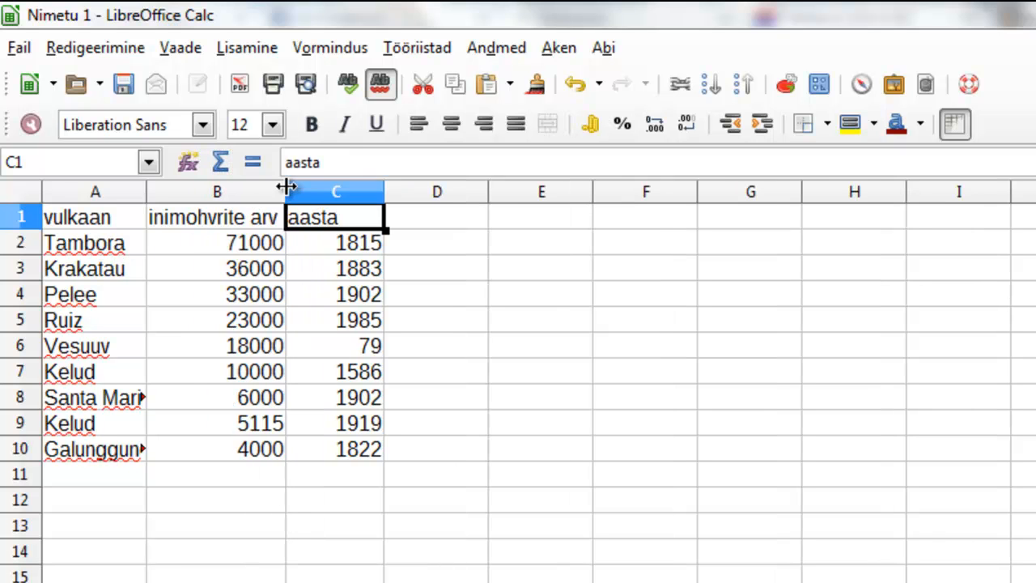
drag(148, 191, 188, 191)
click(105, 478)
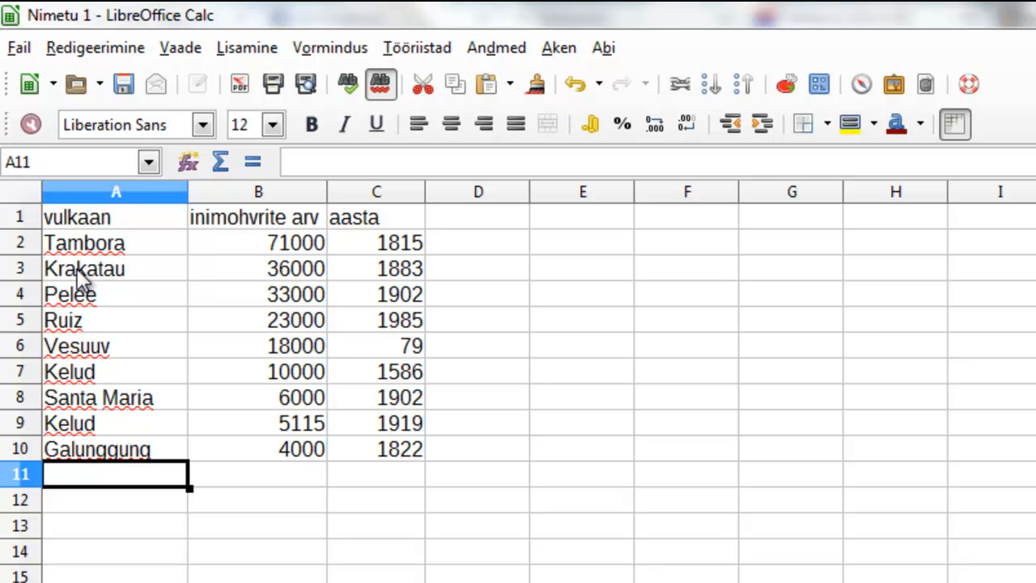
- Sort the table A1:C10 by the 'vulkaan' column in ascending order
drag(76, 225, 373, 444)
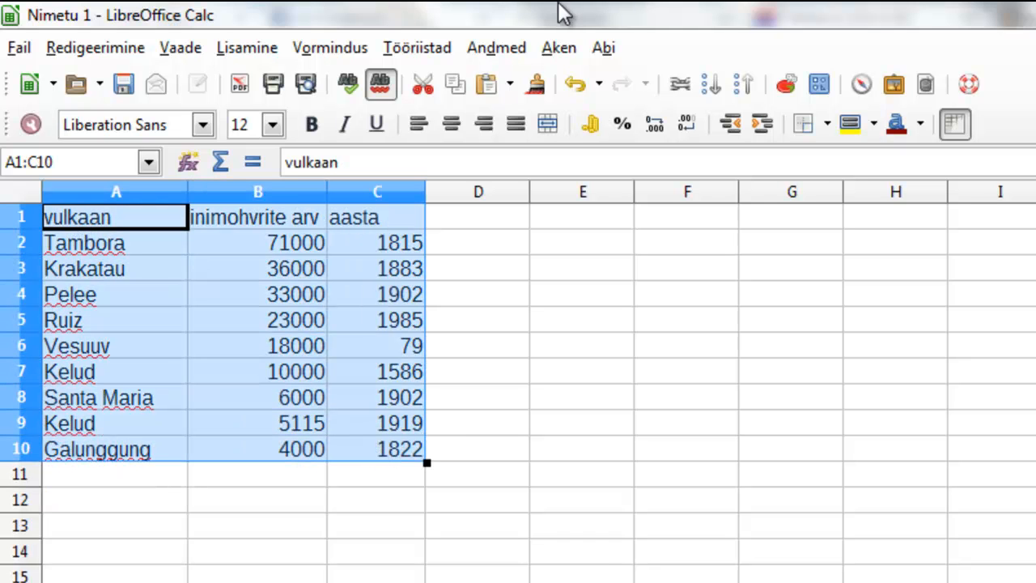
click(515, 52)
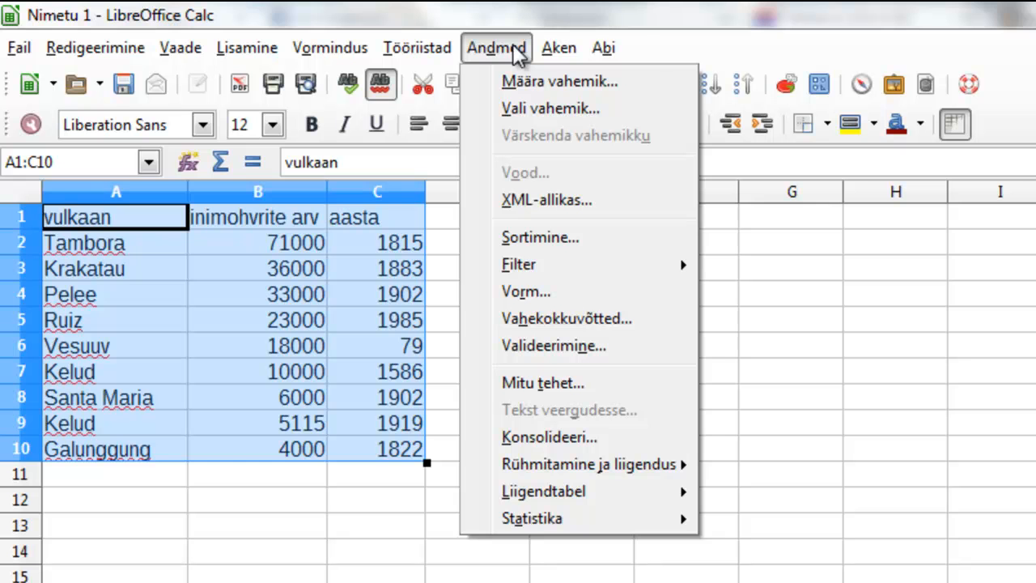
click(558, 237)
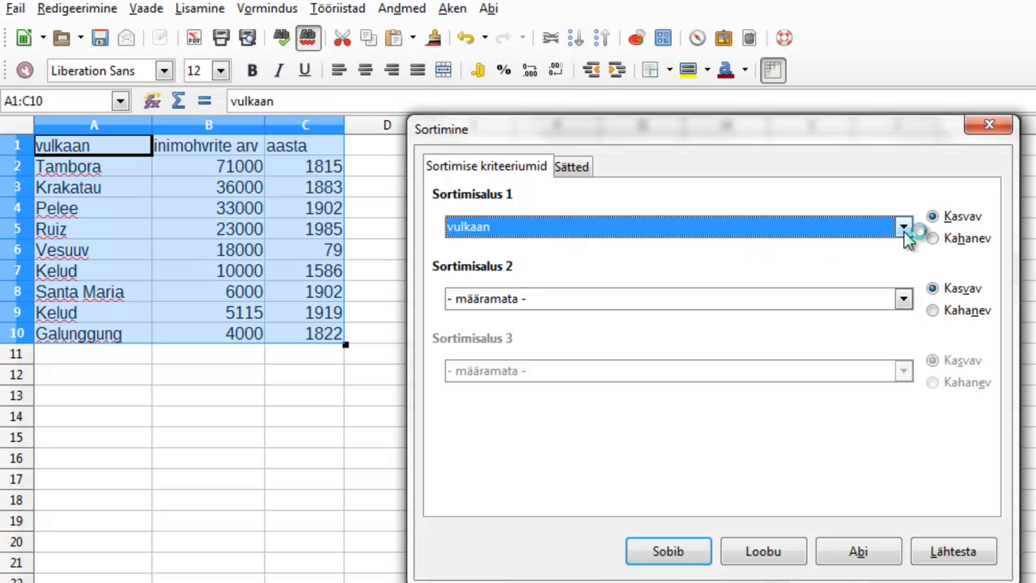
click(669, 551)
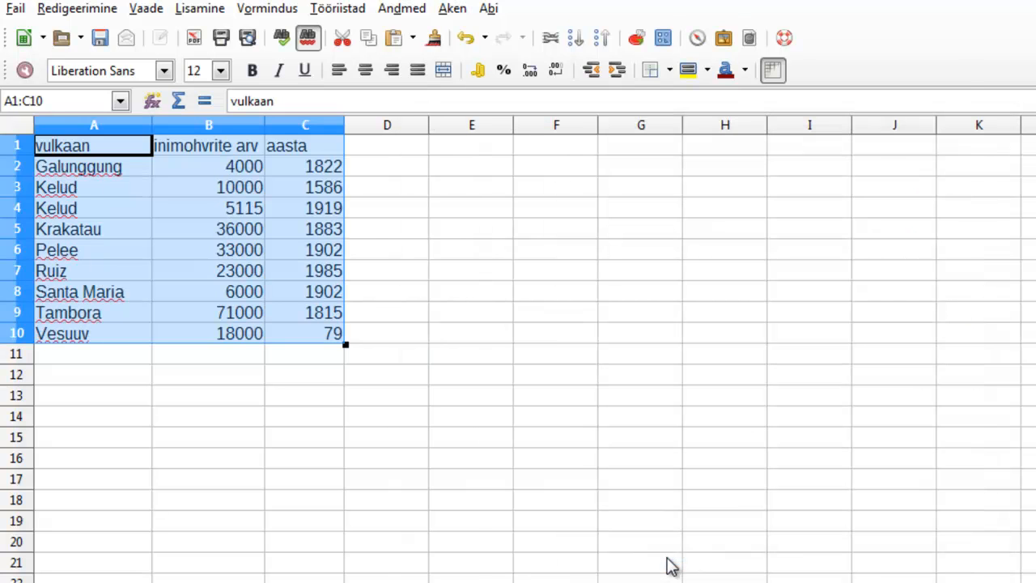
click(85, 175)
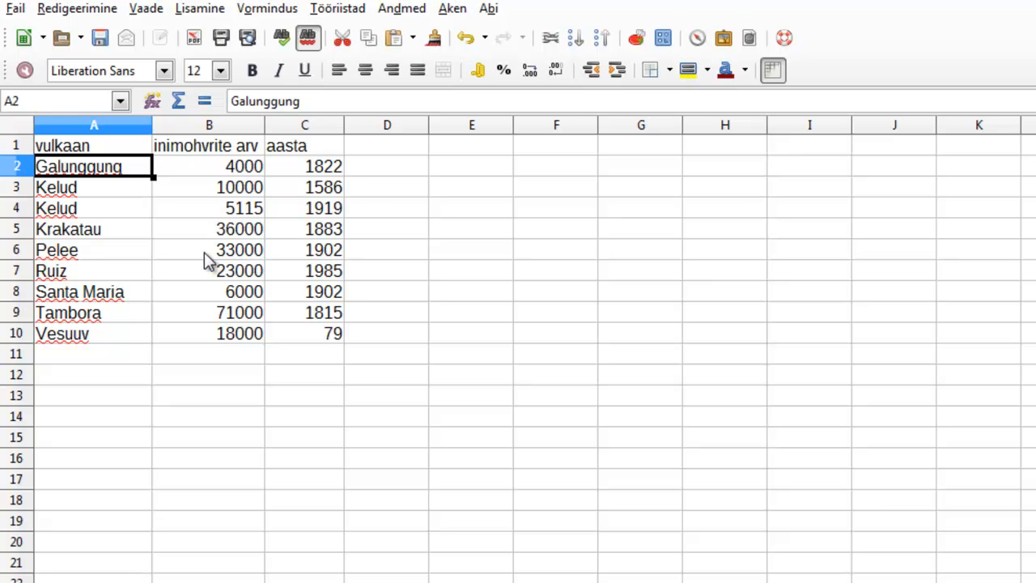
- Sort the table A1:C10 by the 'inimohvrite arv' column in ascending order
drag(77, 147, 300, 332)
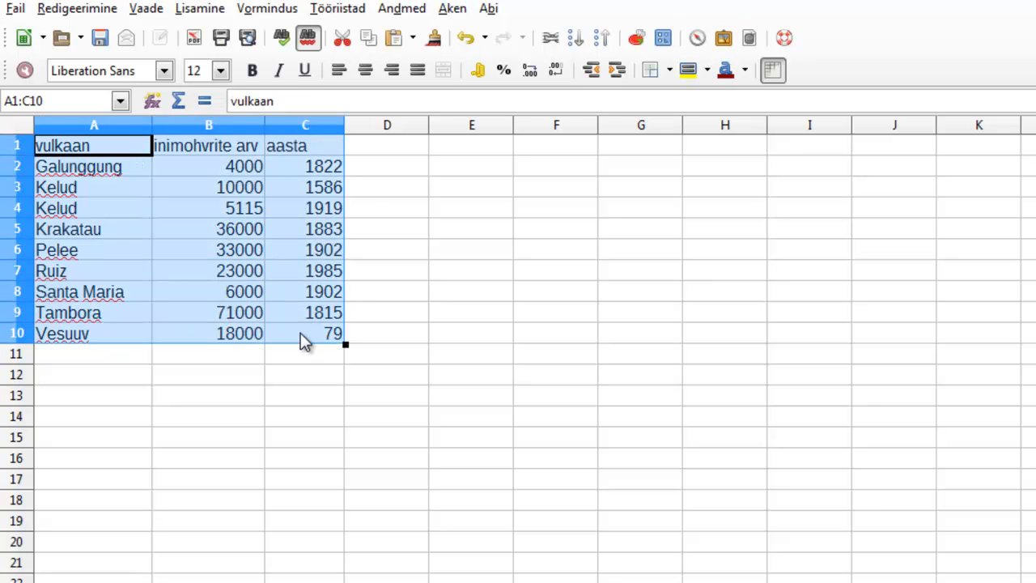
click(393, 10)
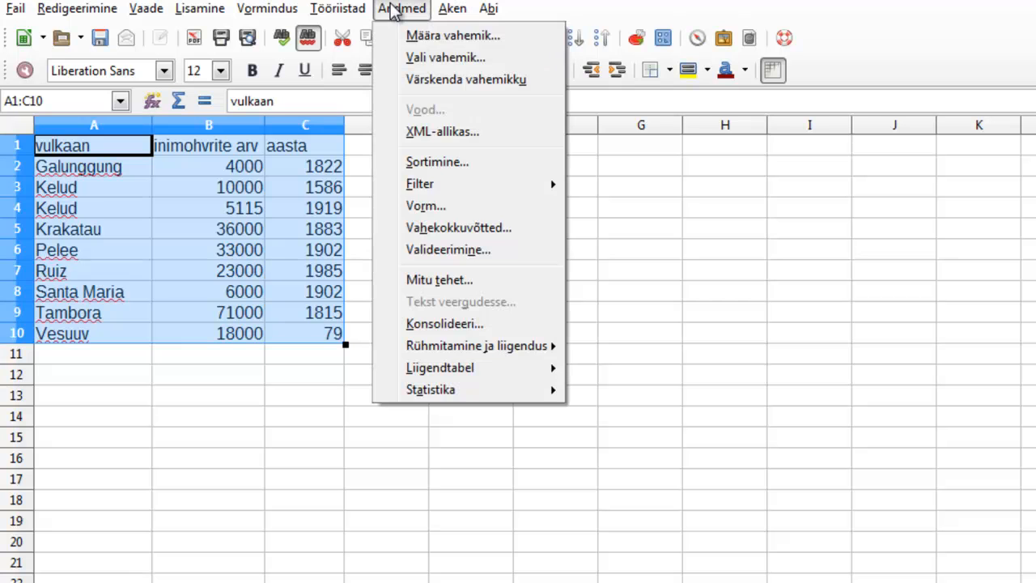
click(441, 162)
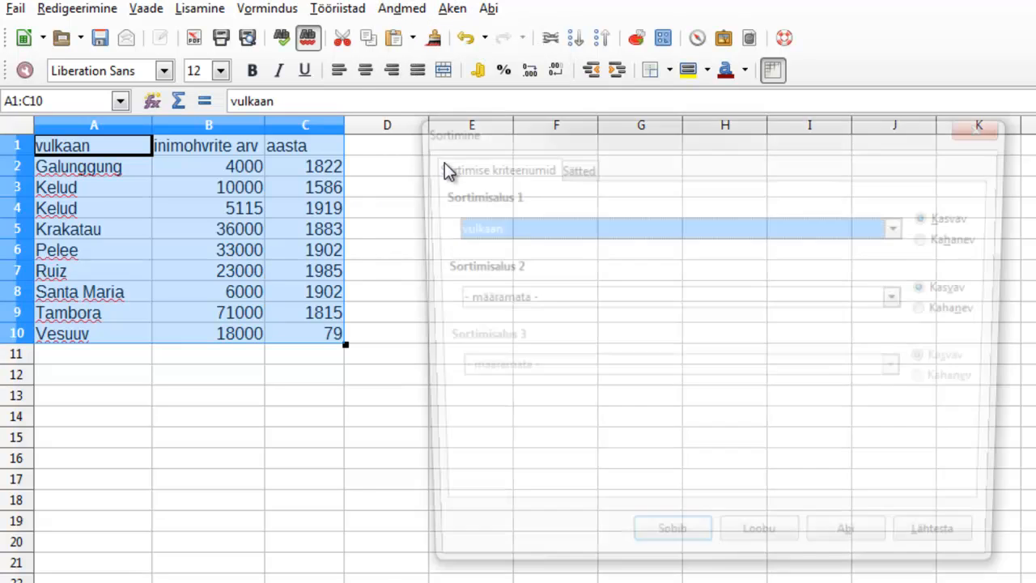
click(904, 229)
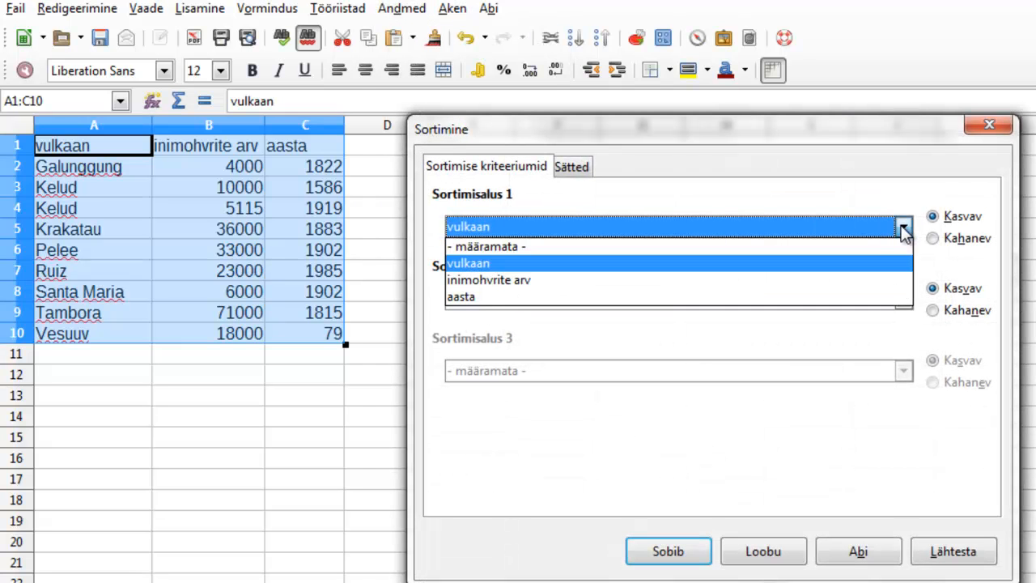
click(673, 282)
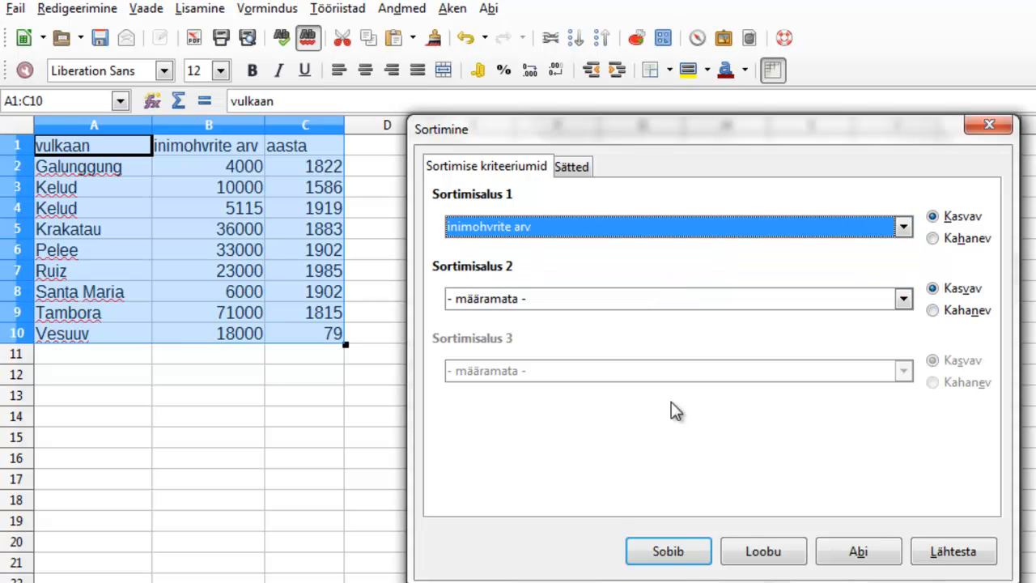
click(664, 551)
click(566, 501)
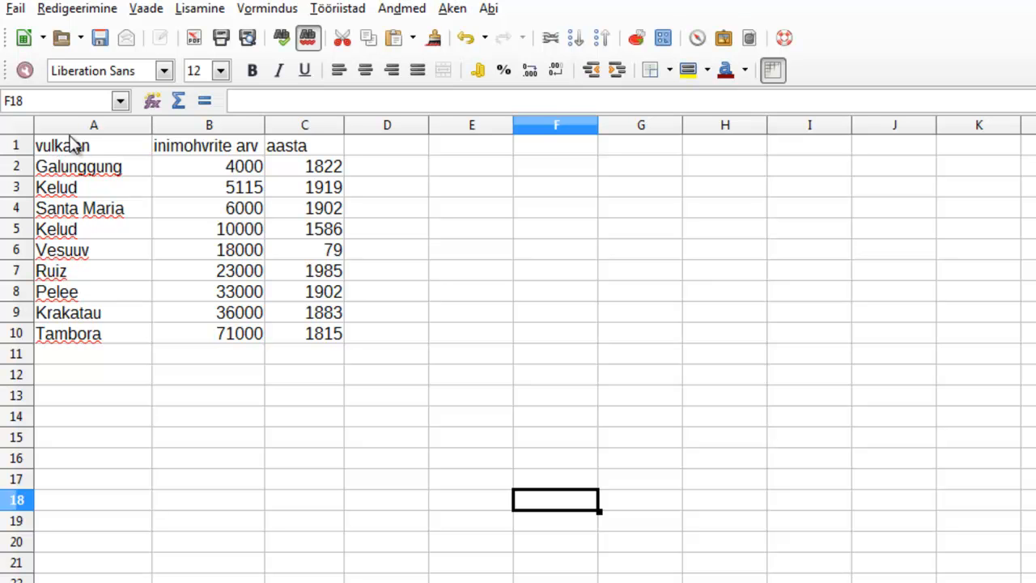
- Start a chart from the volcano names and victim numbers in A1:B10, choosing the plain horizontal bar type (Riba)
drag(63, 150, 223, 328)
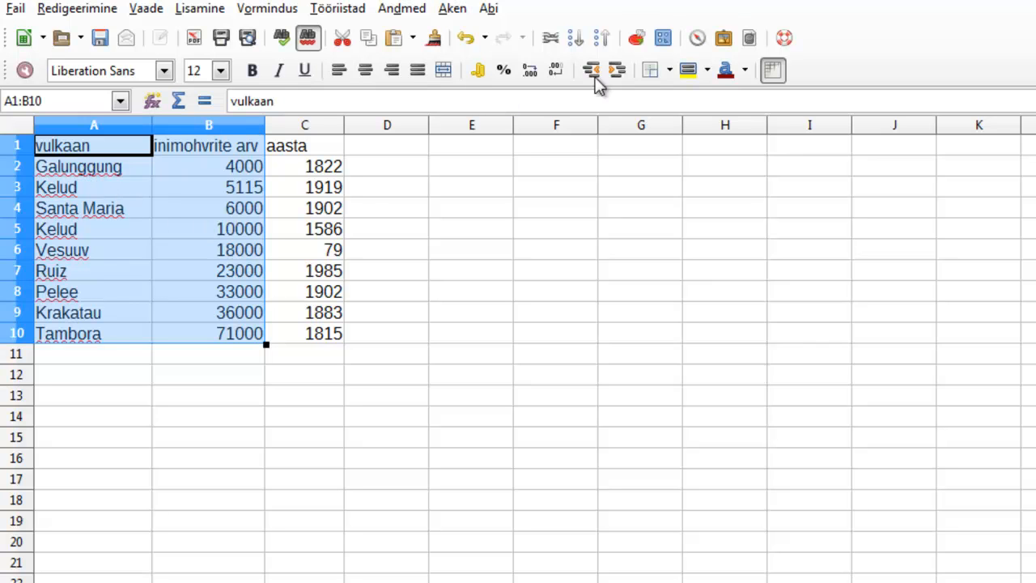
click(636, 40)
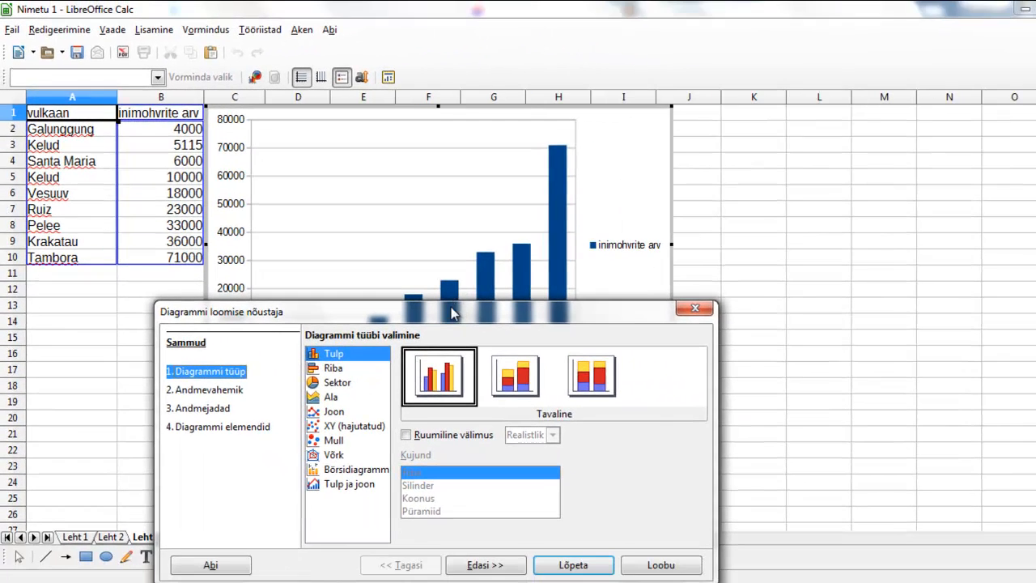
drag(530, 338, 710, 180)
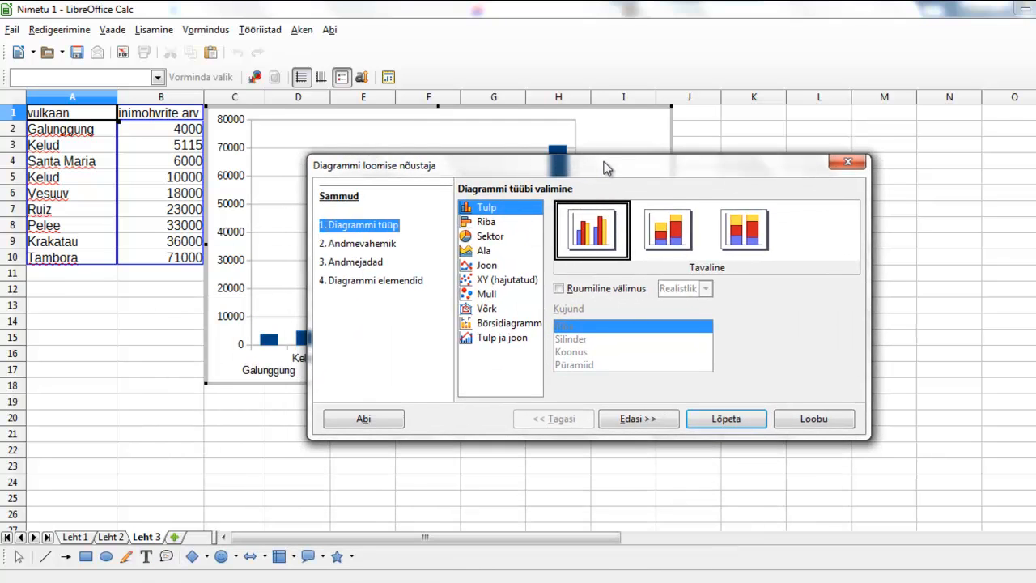
drag(607, 167, 610, 158)
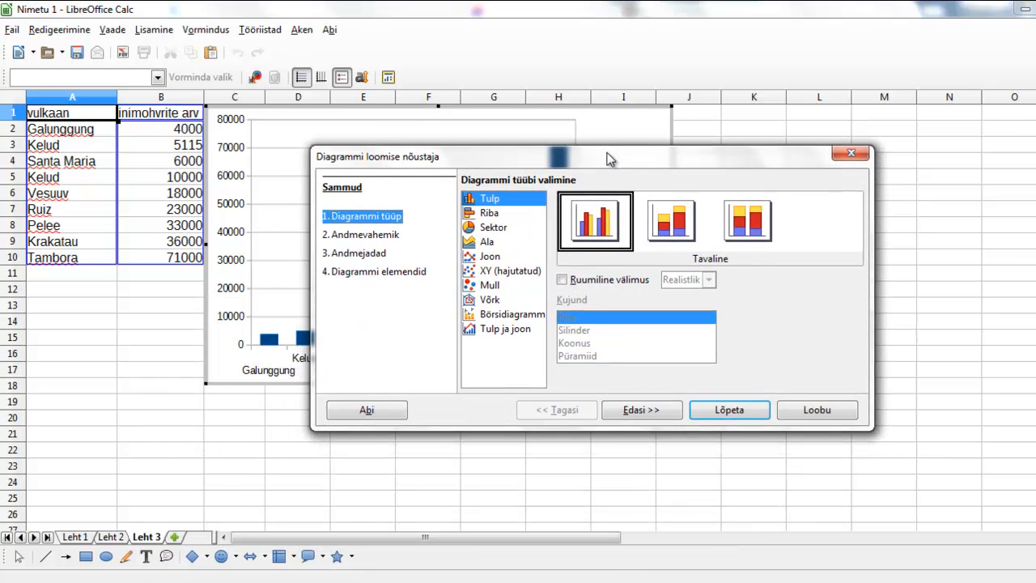
drag(610, 158, 775, 179)
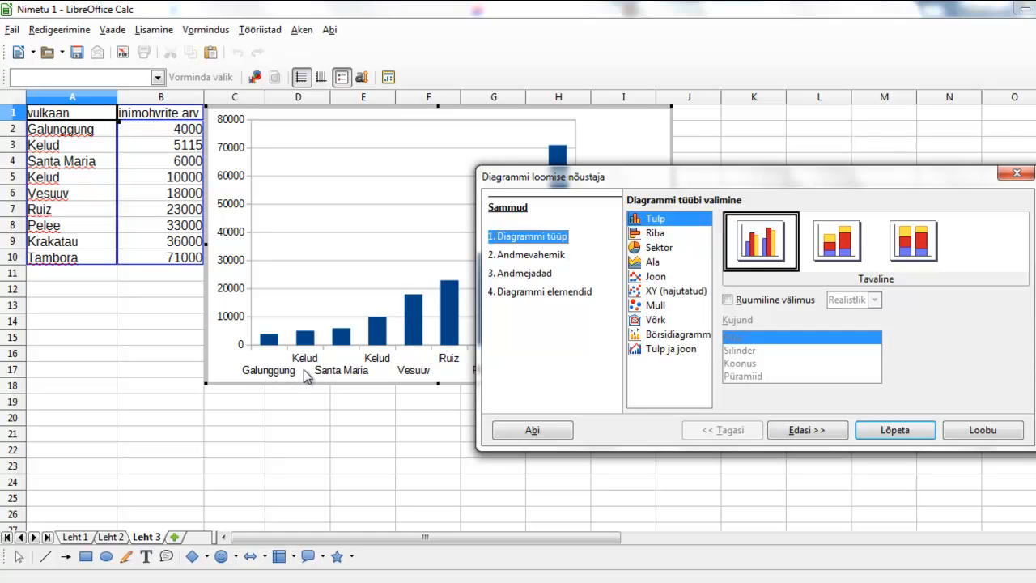
click(648, 236)
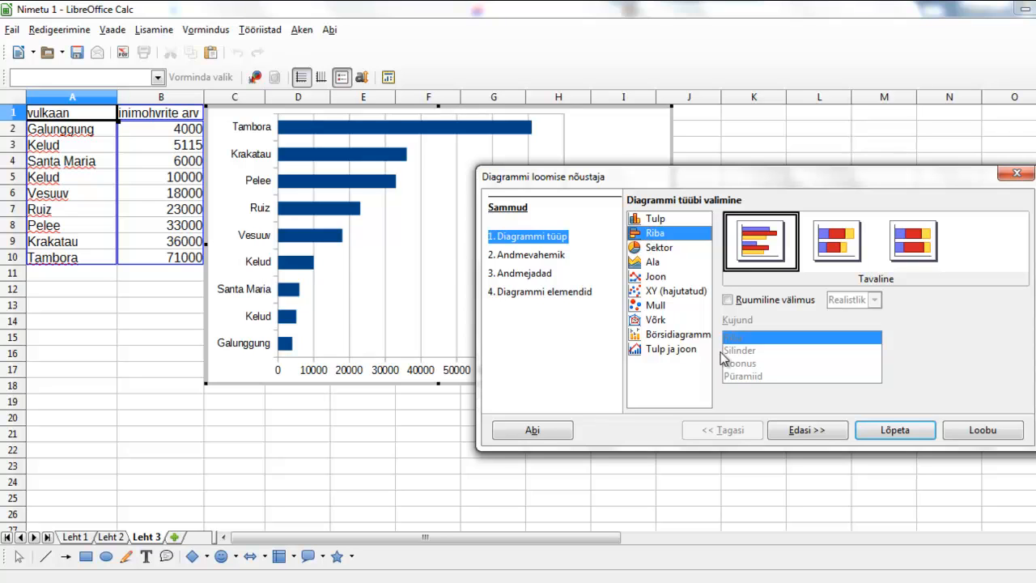
- Keep the chart's default data range and series, and give it the title 'Vulkaanide inimohvrite arv'
click(795, 430)
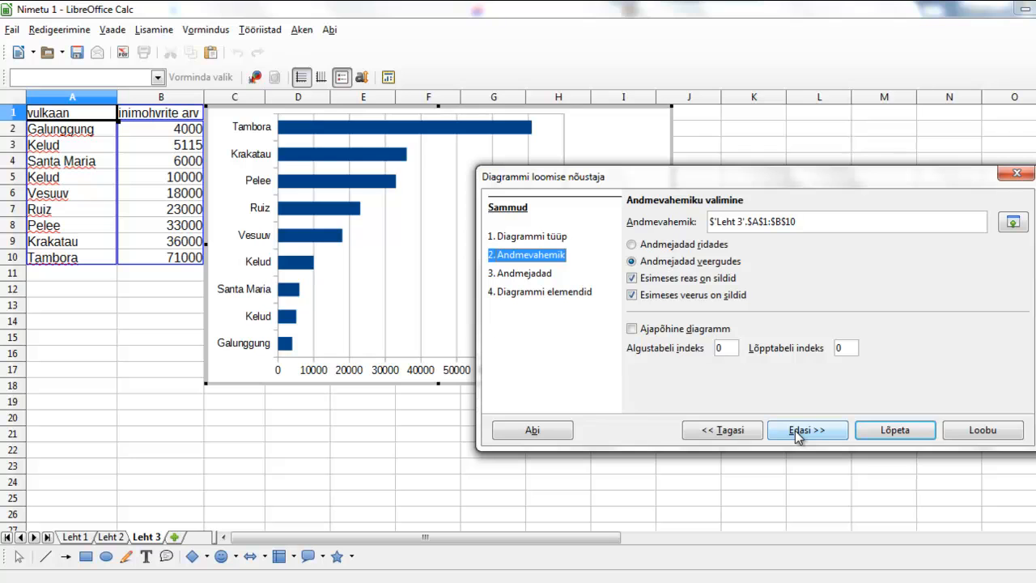
click(795, 430)
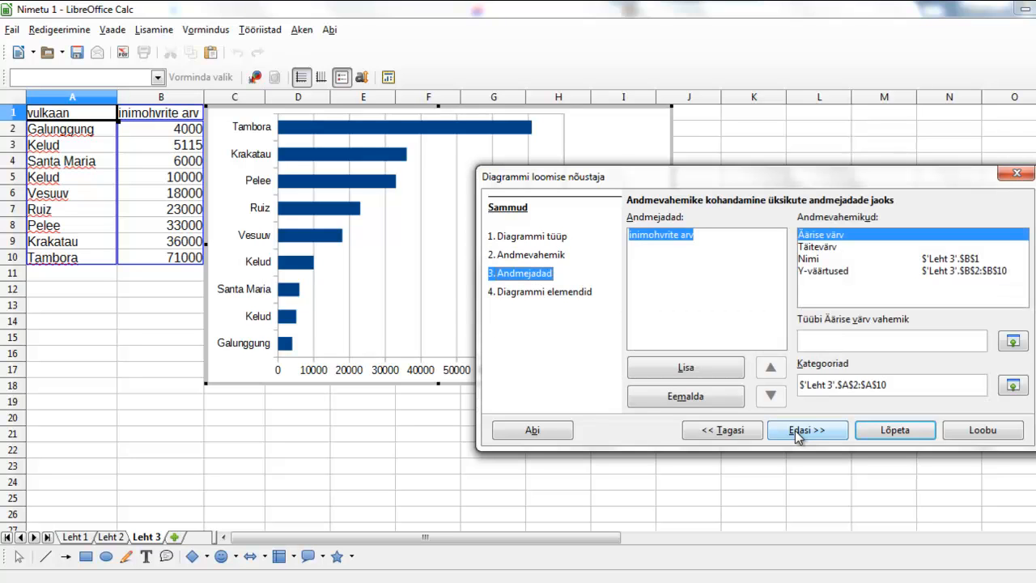
click(795, 429)
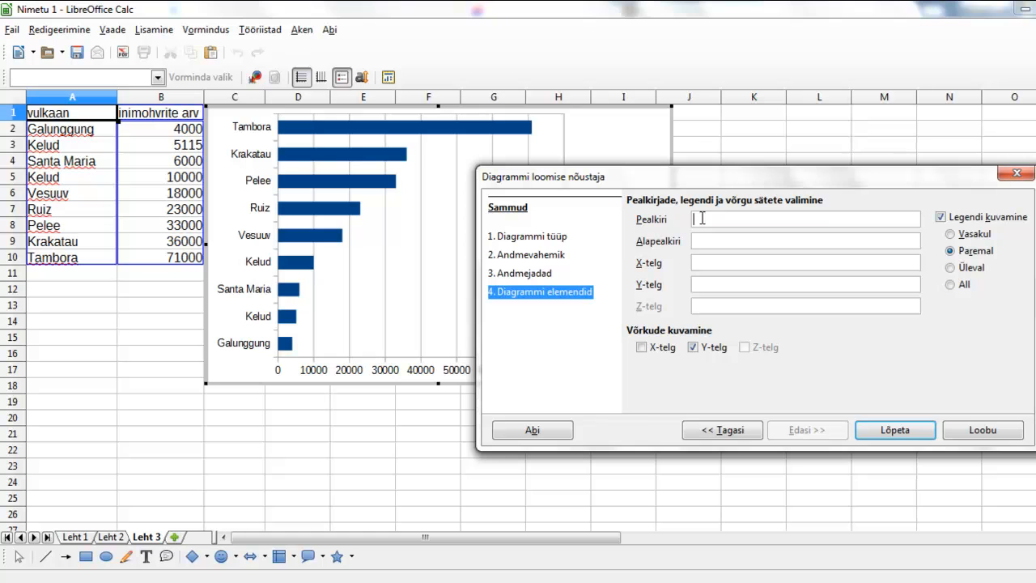
text(Vulkaanide inimohvi)
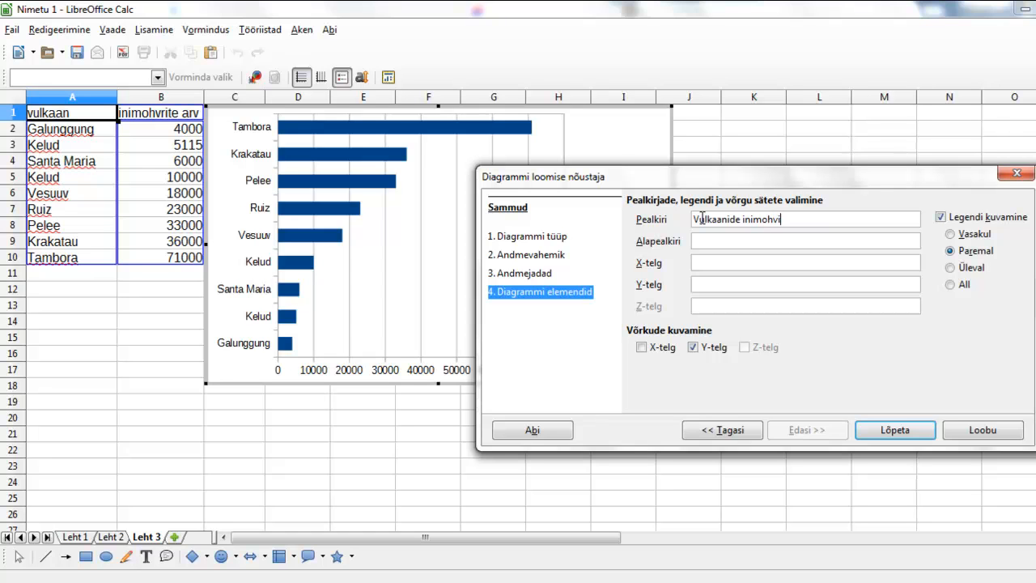
key(BackSpace)
text(rite arv)
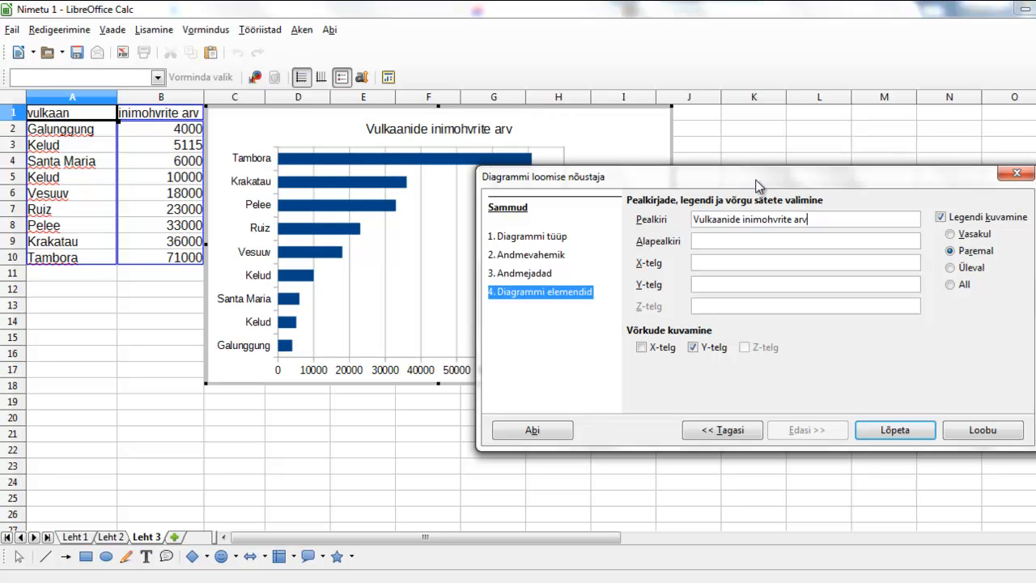
- Turn off the chart's legend and finish creating the chart
drag(744, 183, 555, 295)
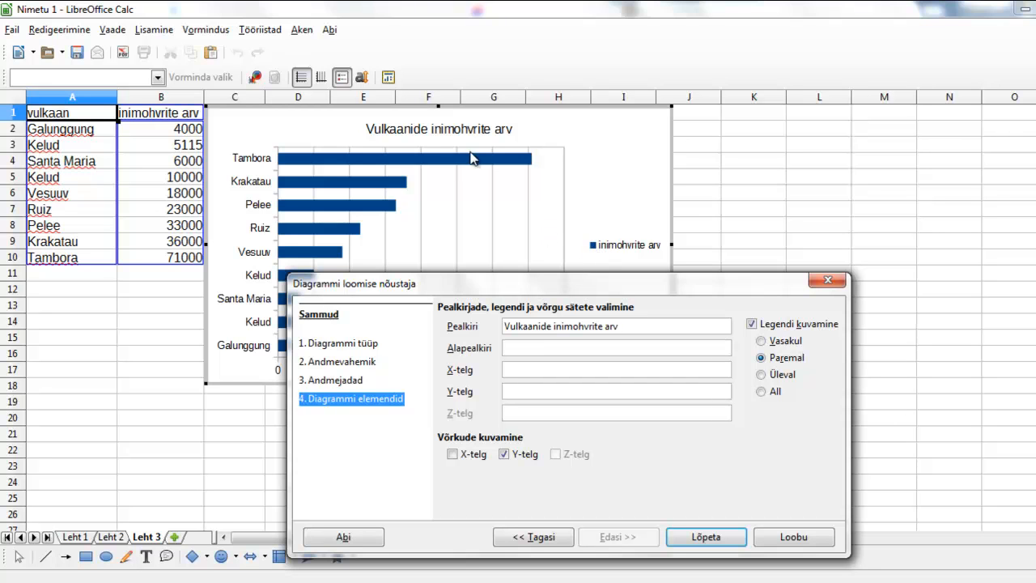
click(752, 325)
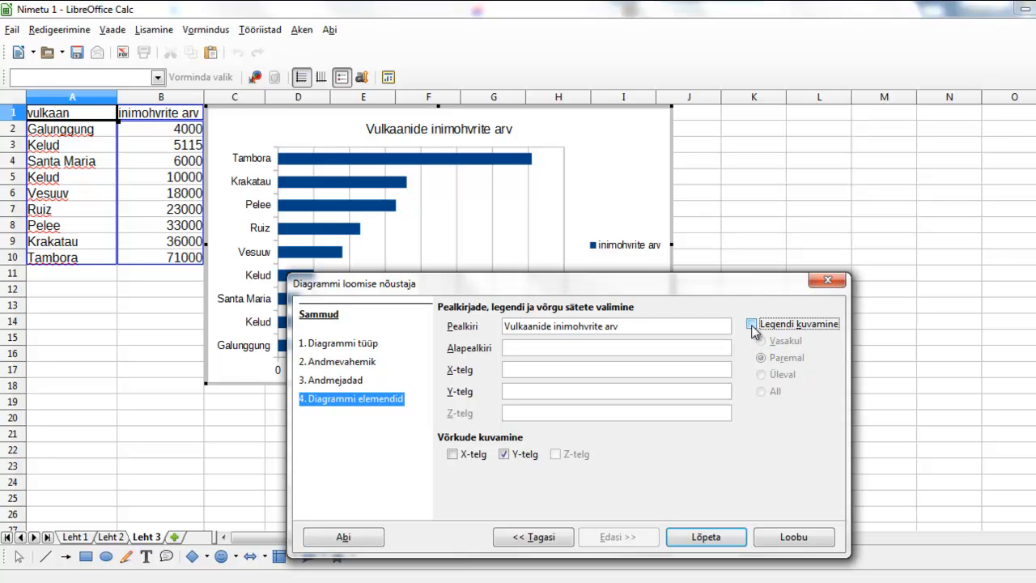
drag(683, 284, 760, 137)
click(773, 393)
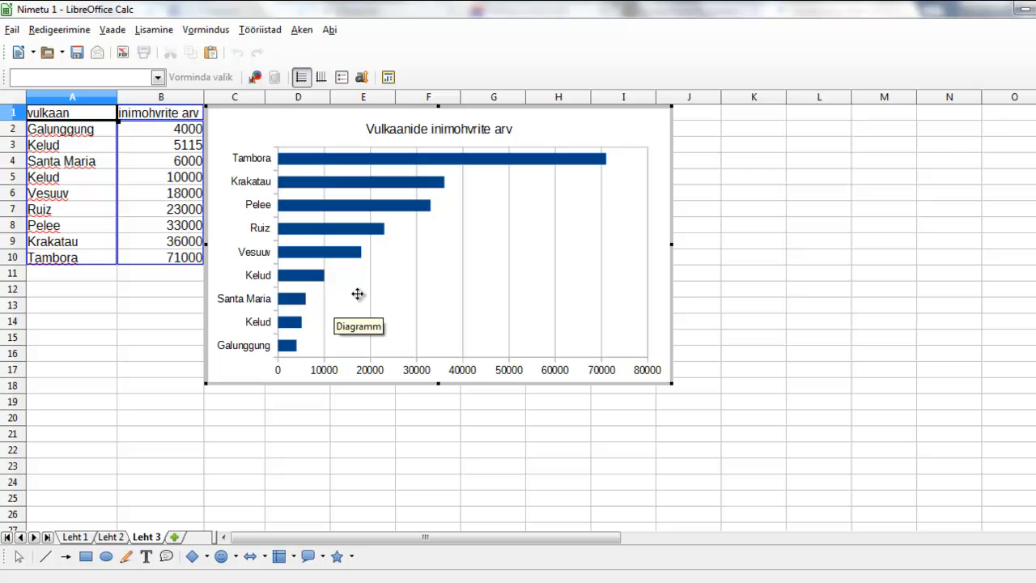
- Add data labels to the bars of the 'inimohvrite arv' series
mouse_move(512, 167)
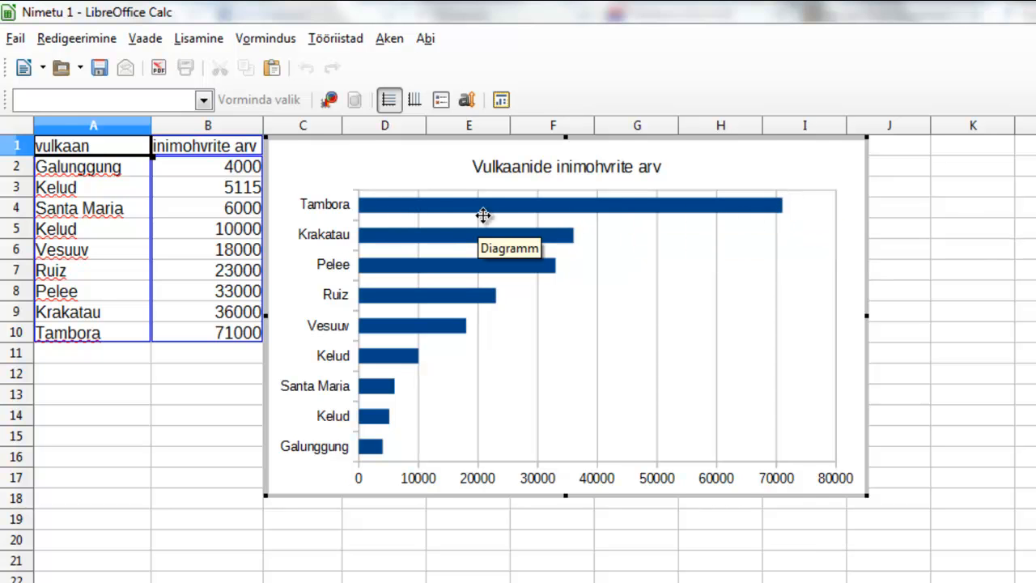
right_click(520, 210)
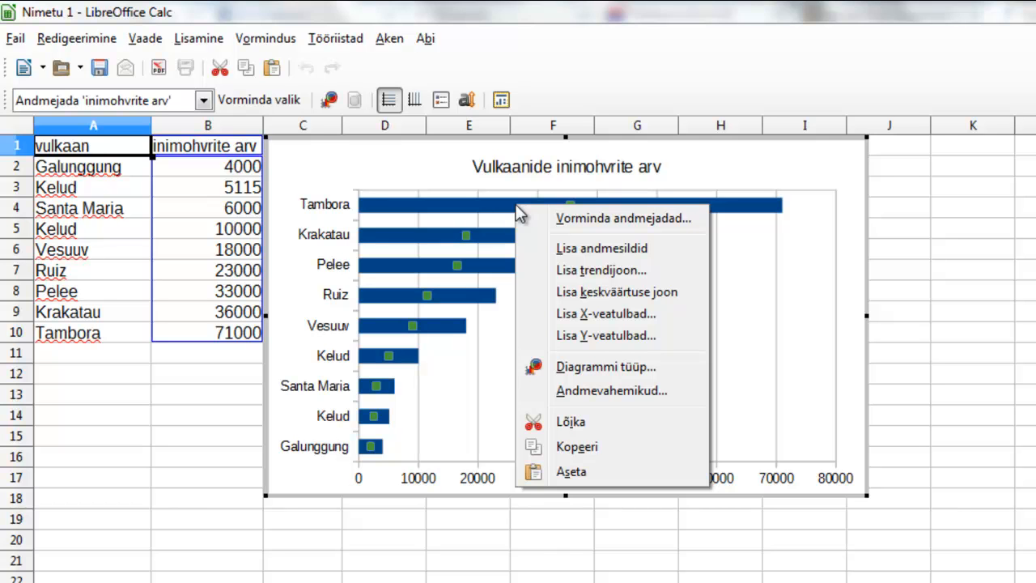
click(576, 247)
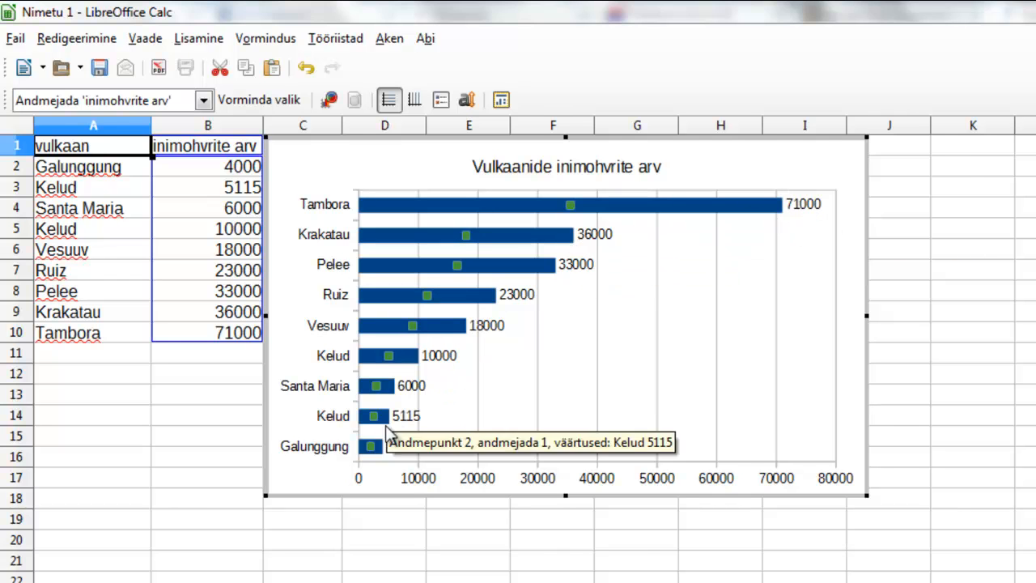
- Set the font size of the 'inimohvrite arv' data labels to 11
click(811, 208)
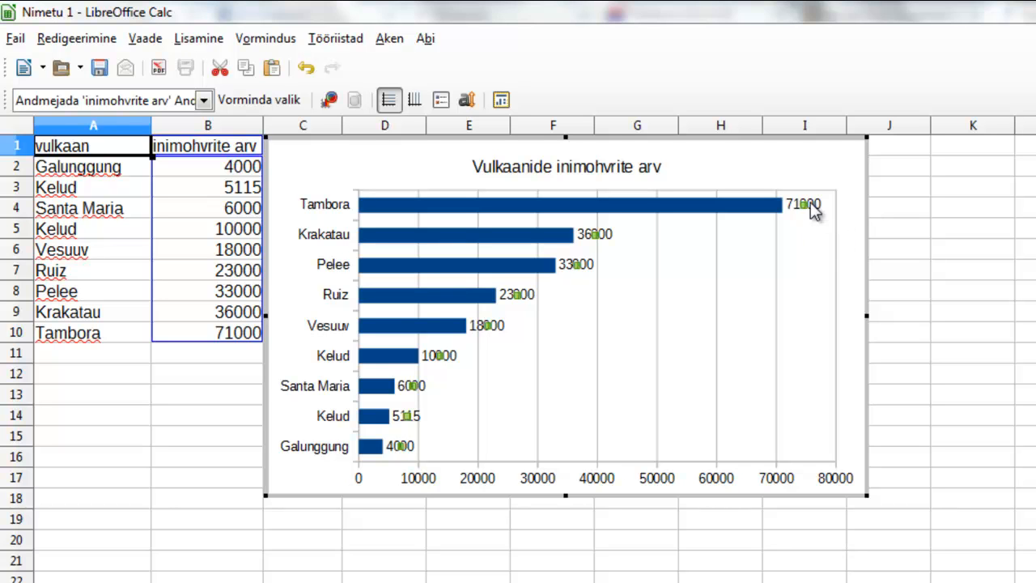
double_click(813, 208)
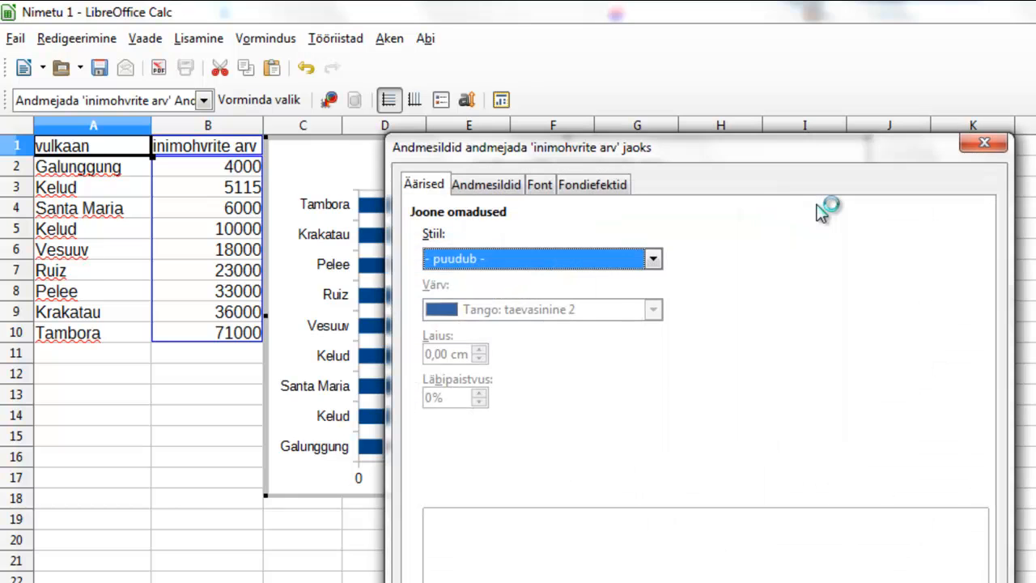
drag(777, 155, 1035, 141)
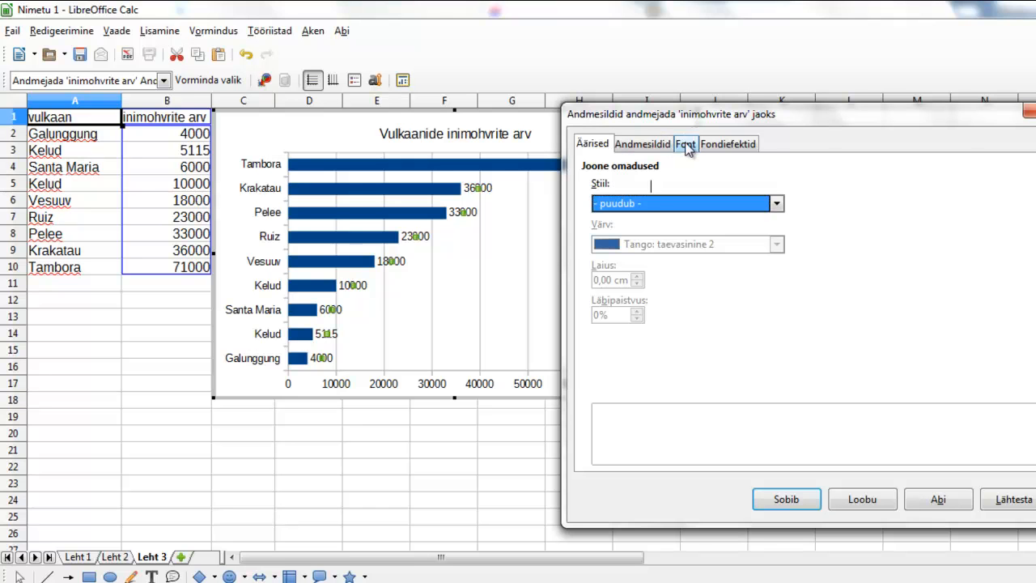
click(685, 145)
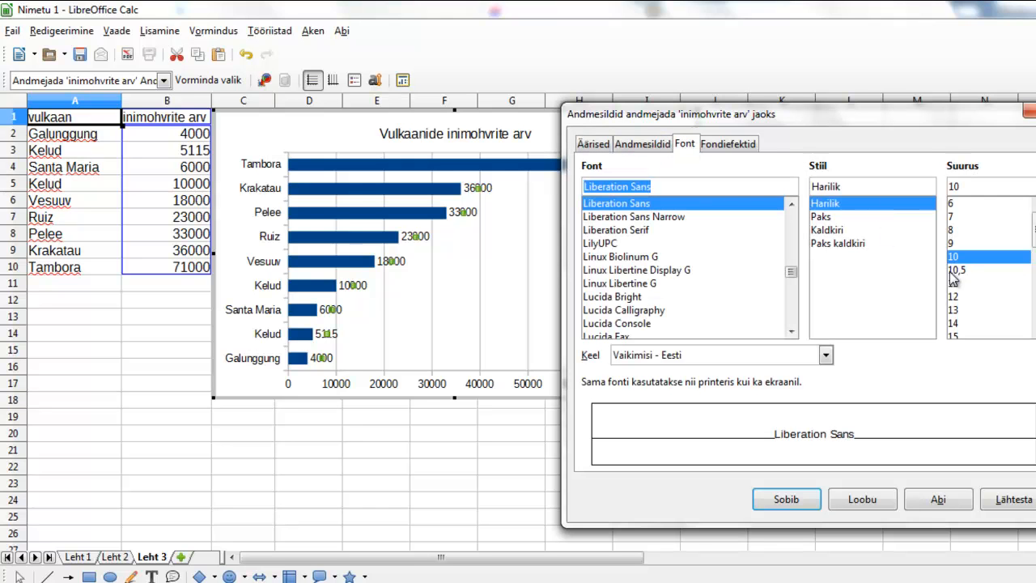
click(955, 285)
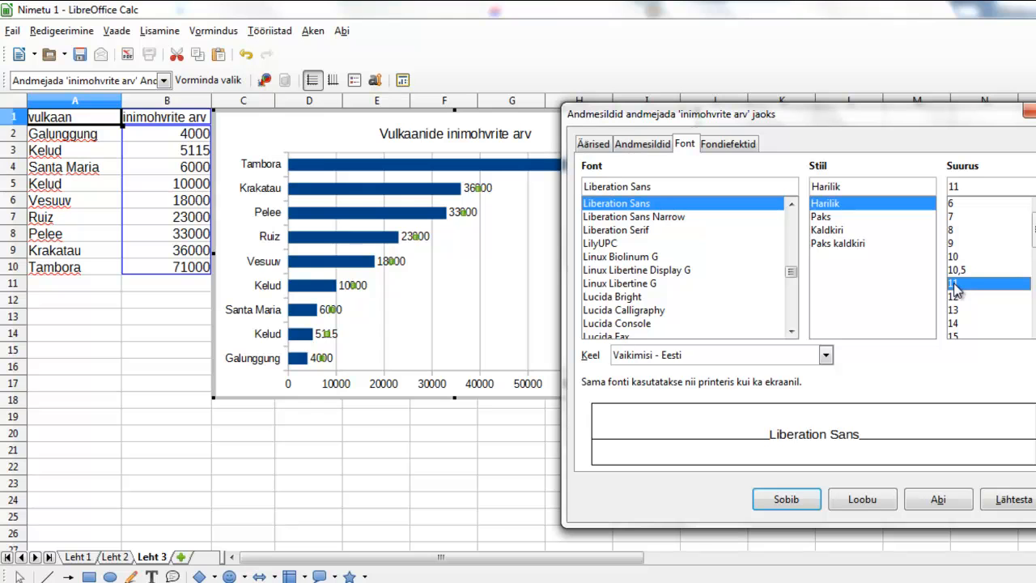
click(783, 499)
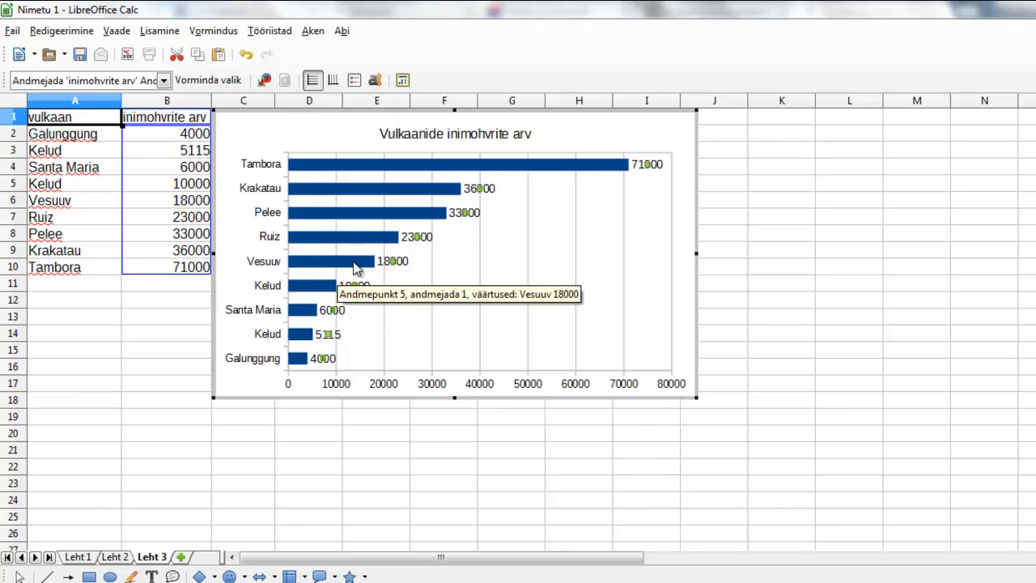
- Fill all bars of the 'inimohvrite arv' series with the green colour Diagramm 4
click(534, 167)
click(534, 168)
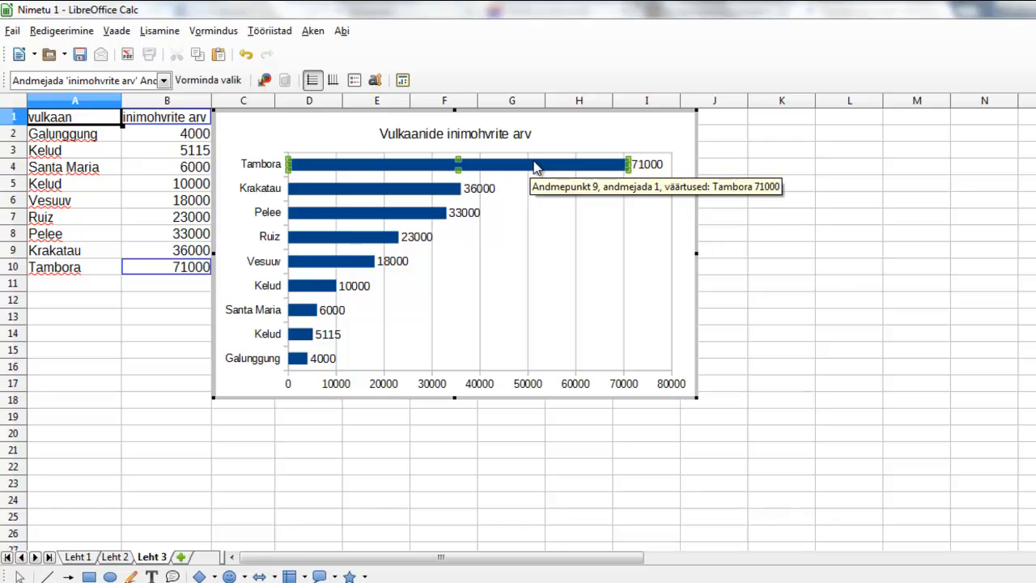
click(428, 191)
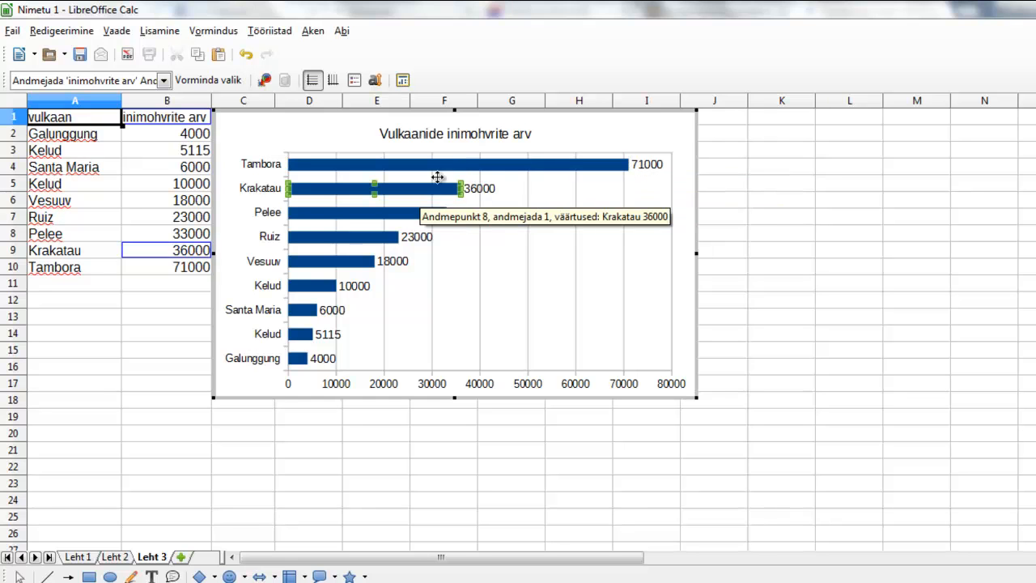
click(584, 257)
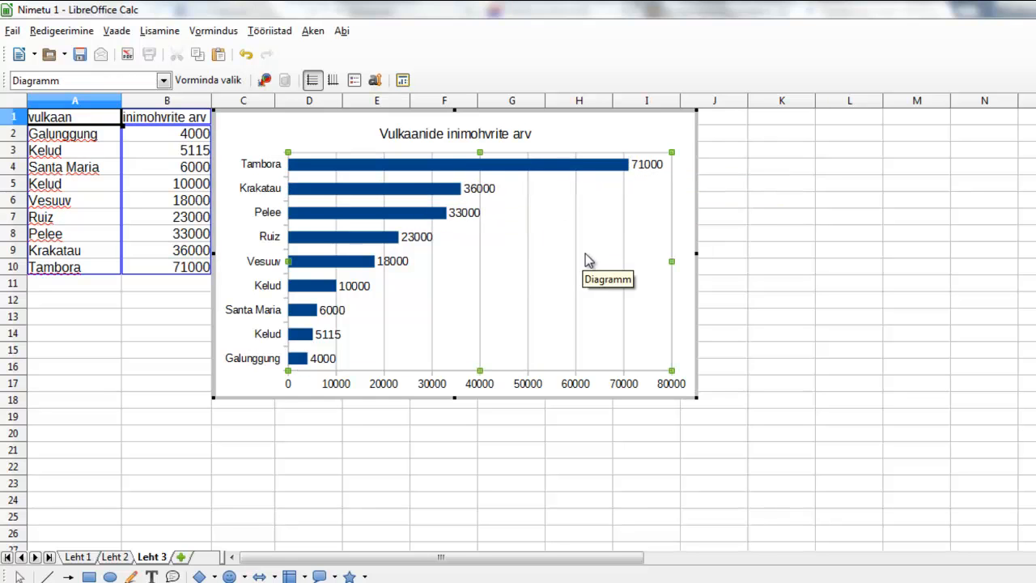
click(411, 192)
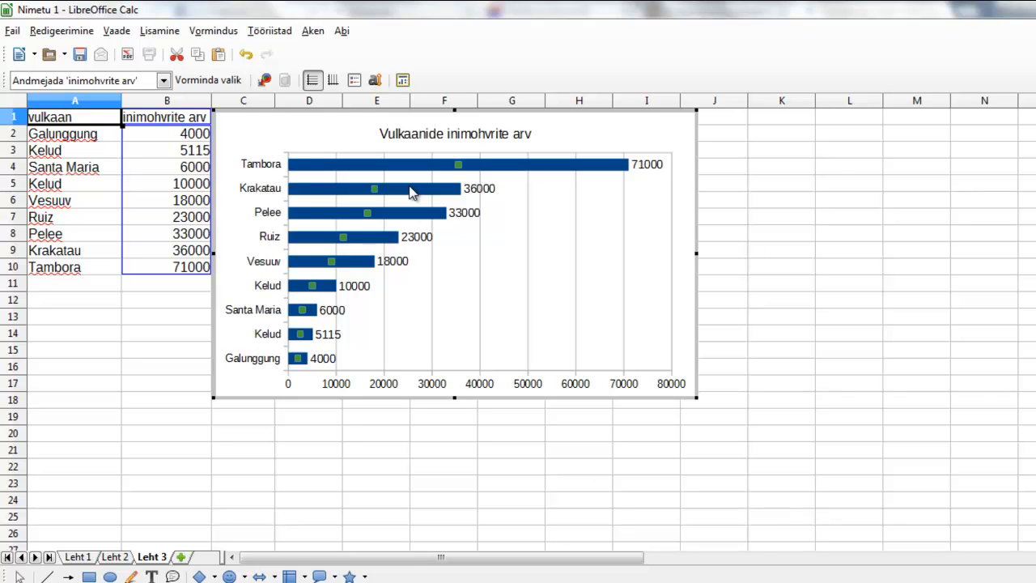
double_click(410, 192)
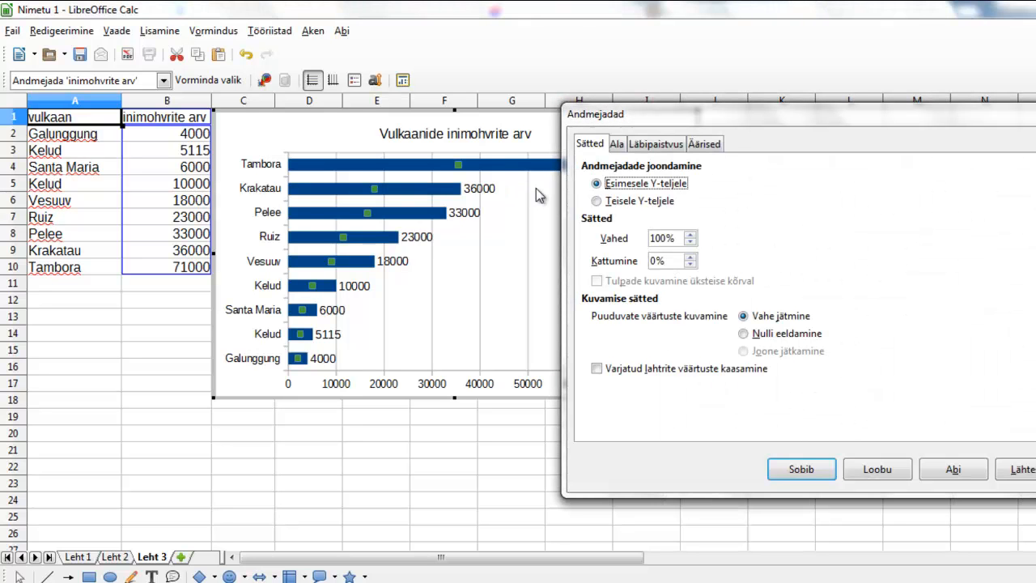
click(615, 145)
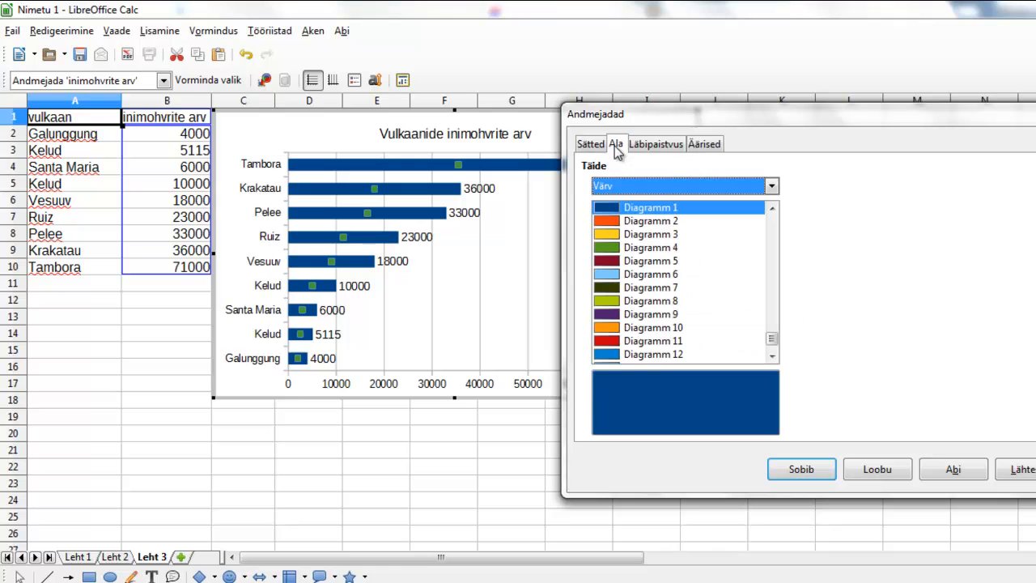
click(605, 249)
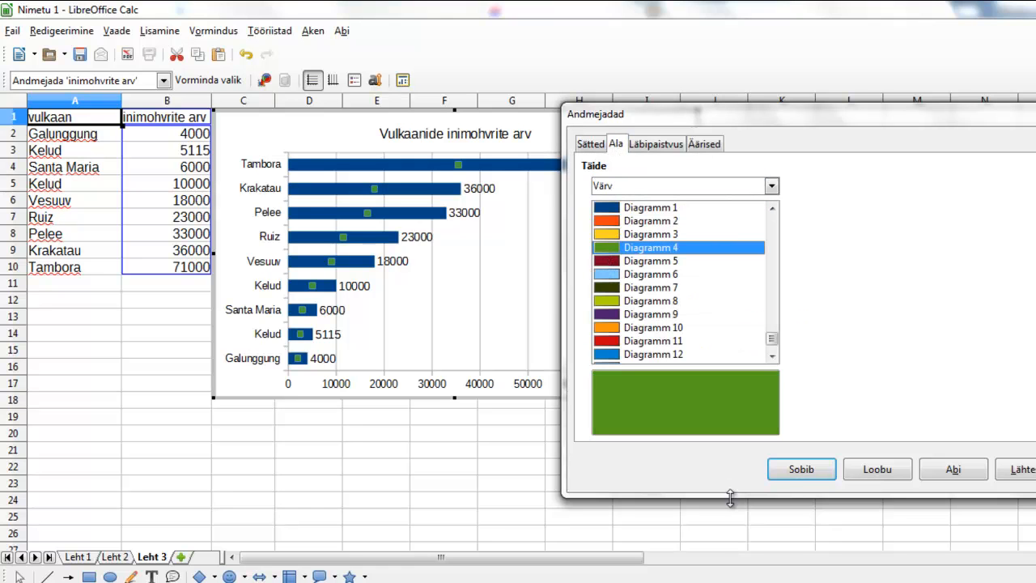
click(785, 470)
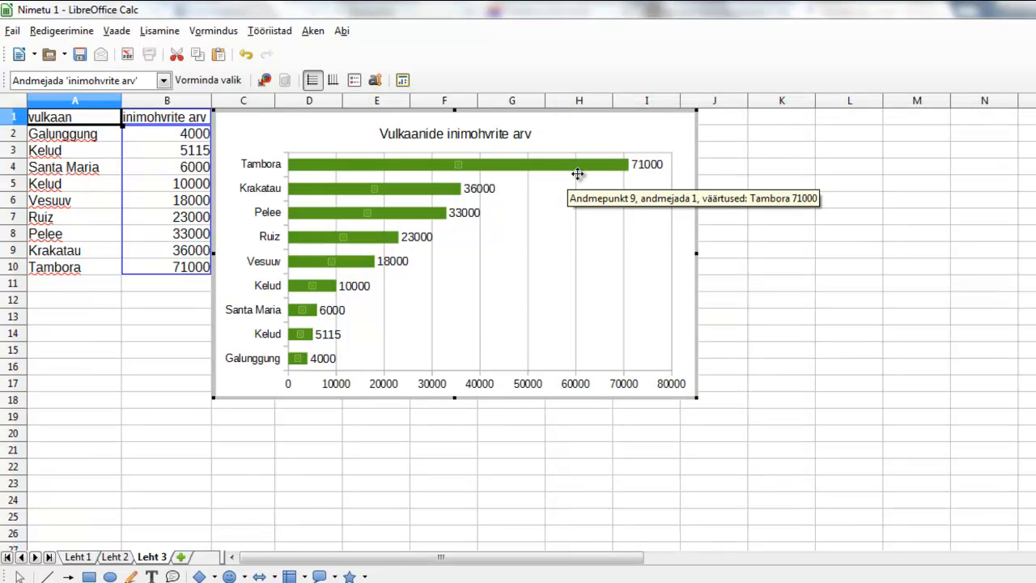
- Fill only the Tambora bar with the red colour Diagramm 11
click(592, 204)
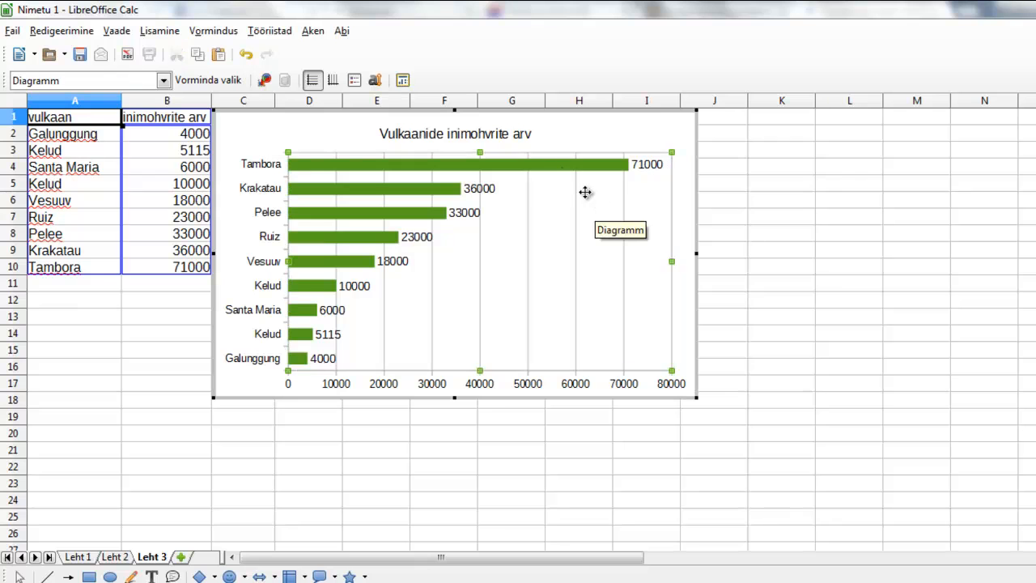
click(561, 167)
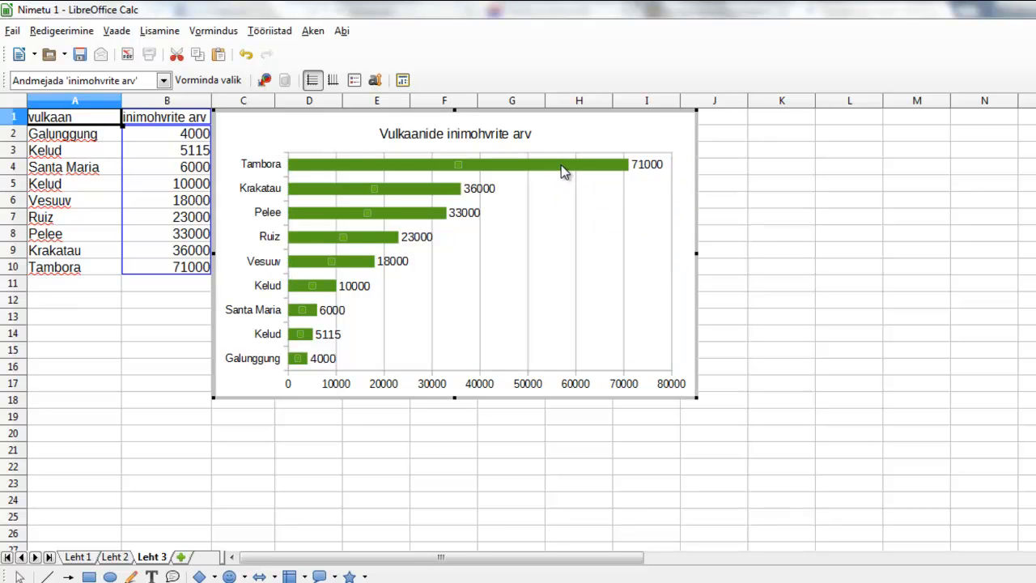
click(522, 170)
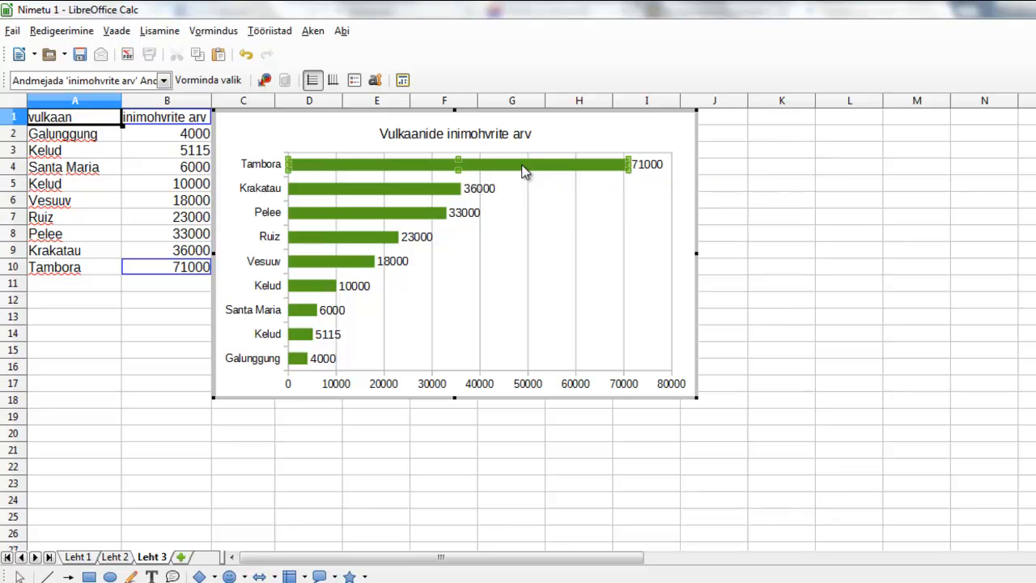
double_click(521, 170)
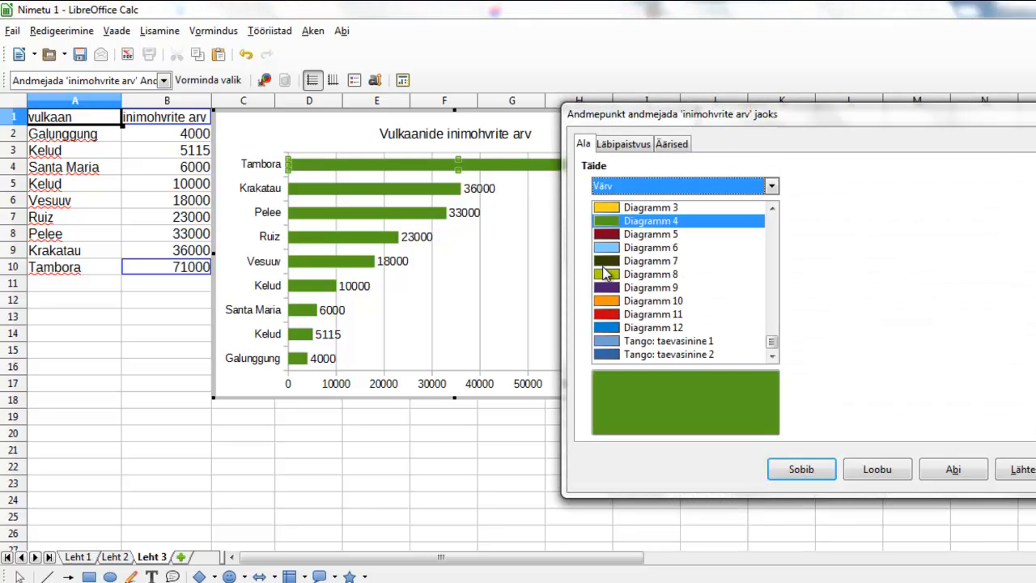
click(603, 306)
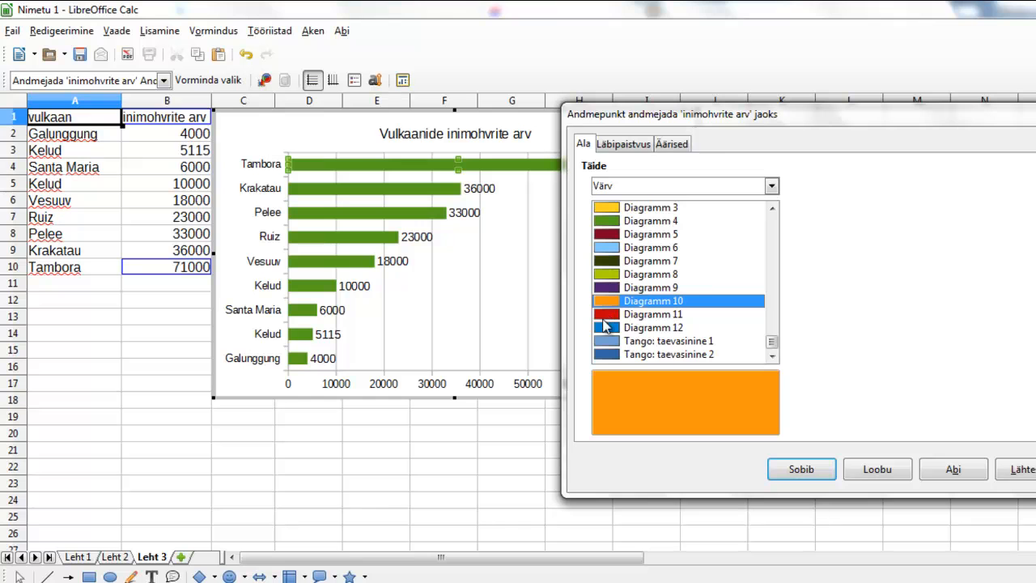
click(607, 315)
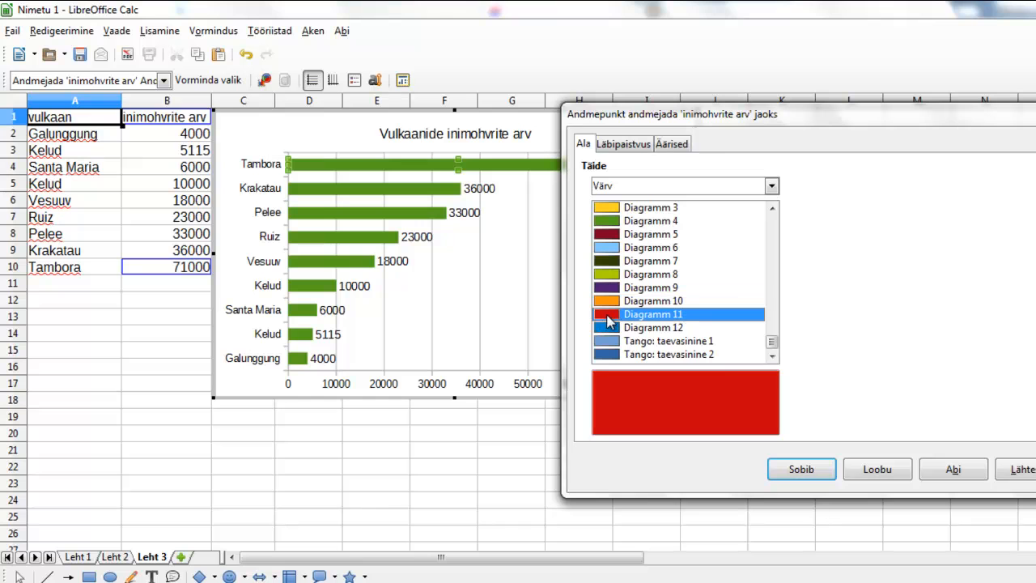
click(789, 469)
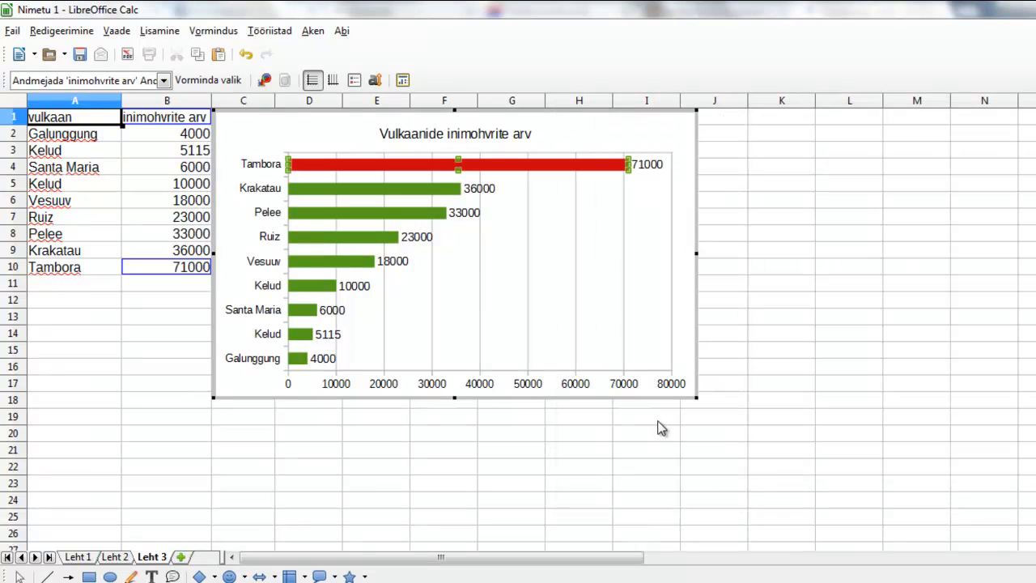
- Delete the chart's Y-axis main gridlines and leave chart editing
click(626, 363)
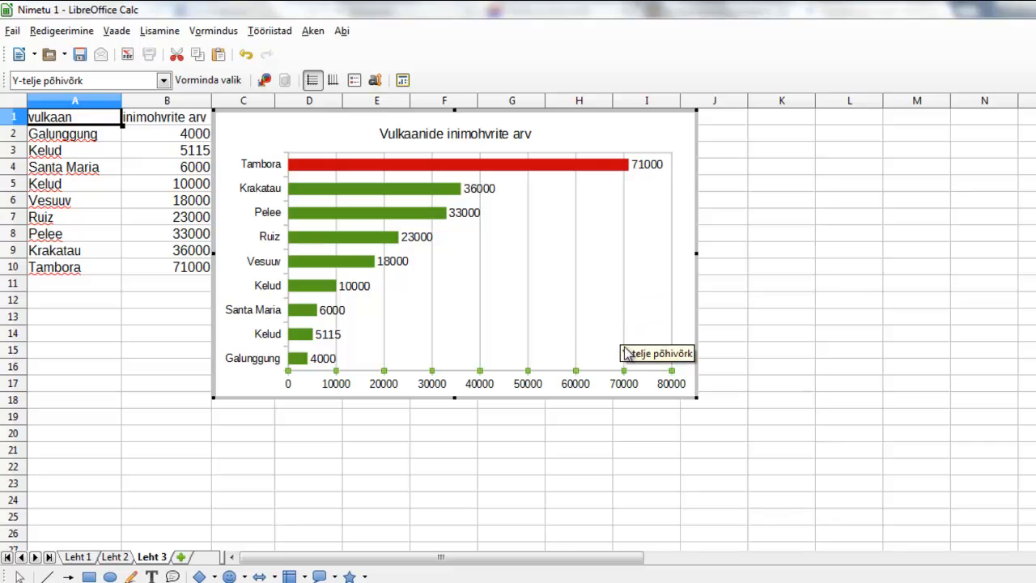
click(577, 333)
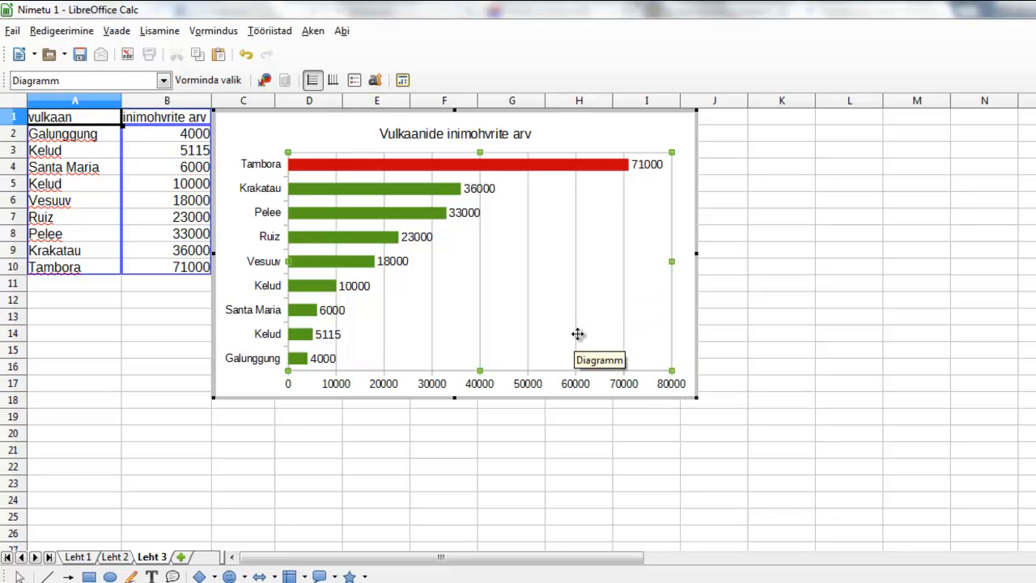
click(579, 338)
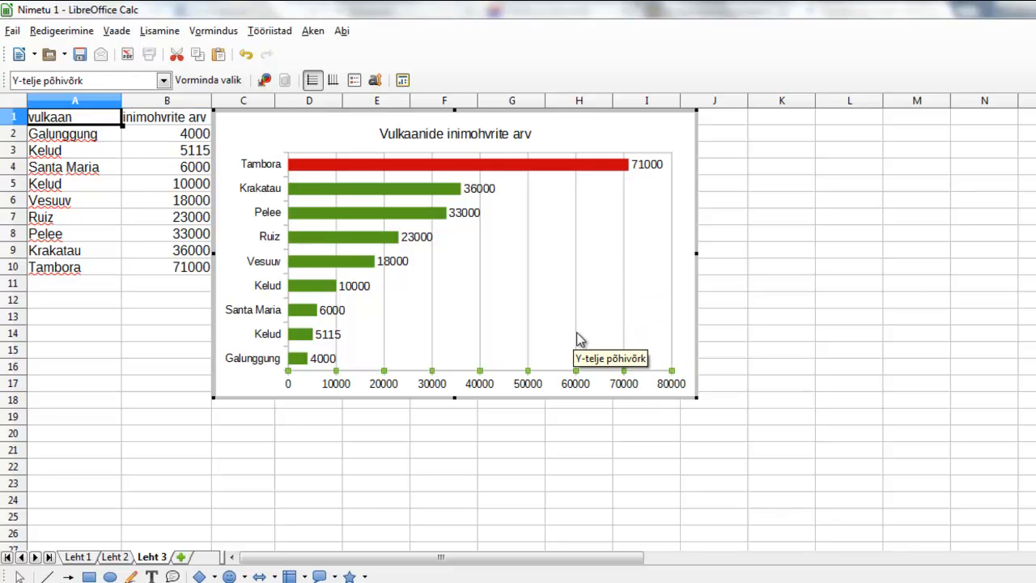
key(Delete)
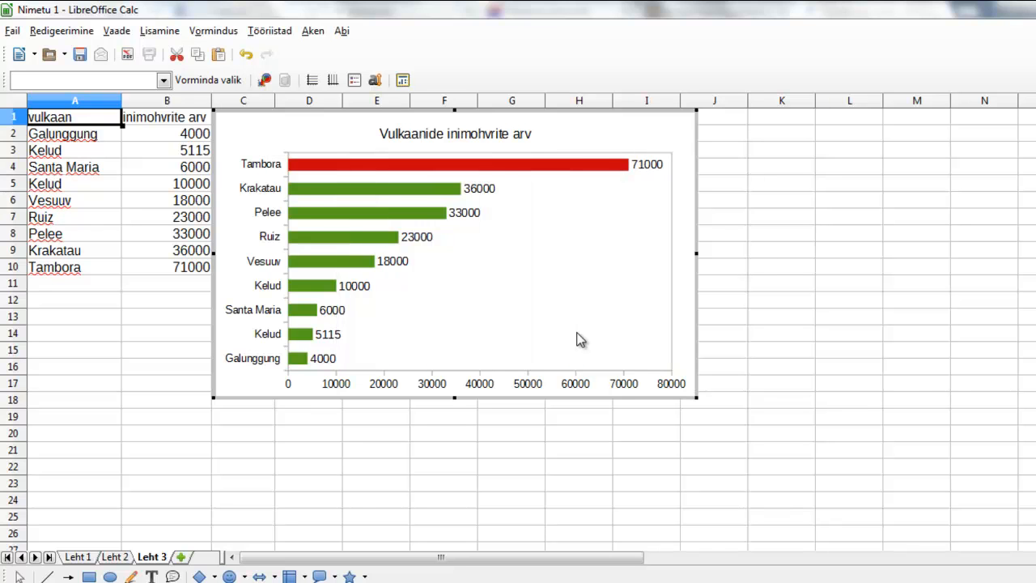
key(Escape)
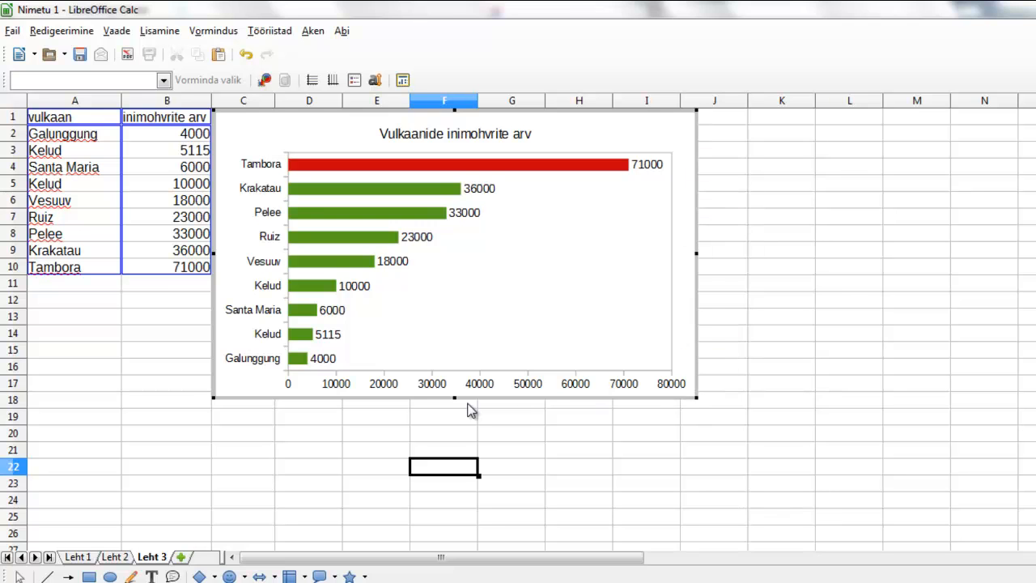
click(812, 383)
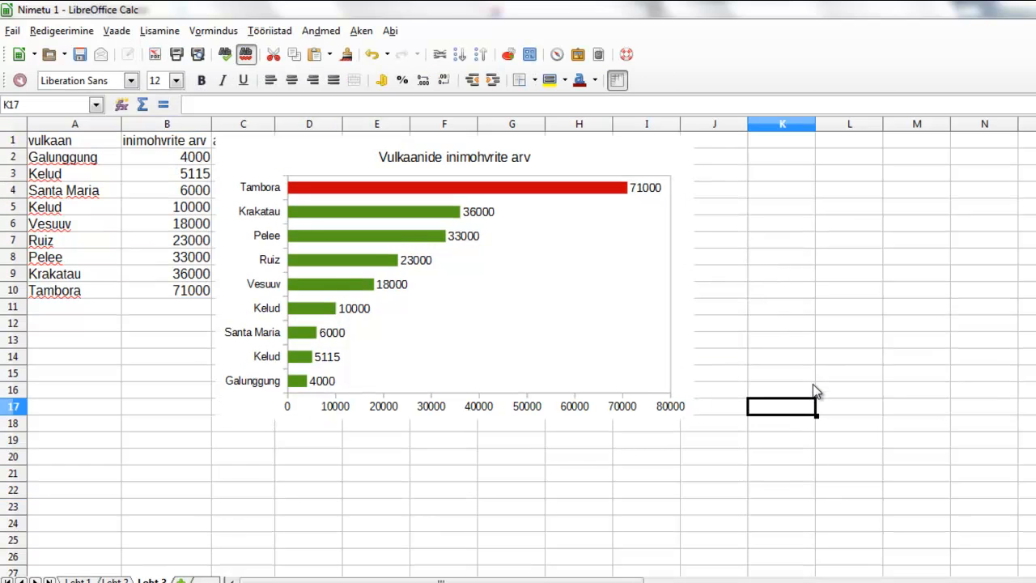
- Copy the whole volcano chart and paste it into the blank LibreOffice Writer document
click(681, 346)
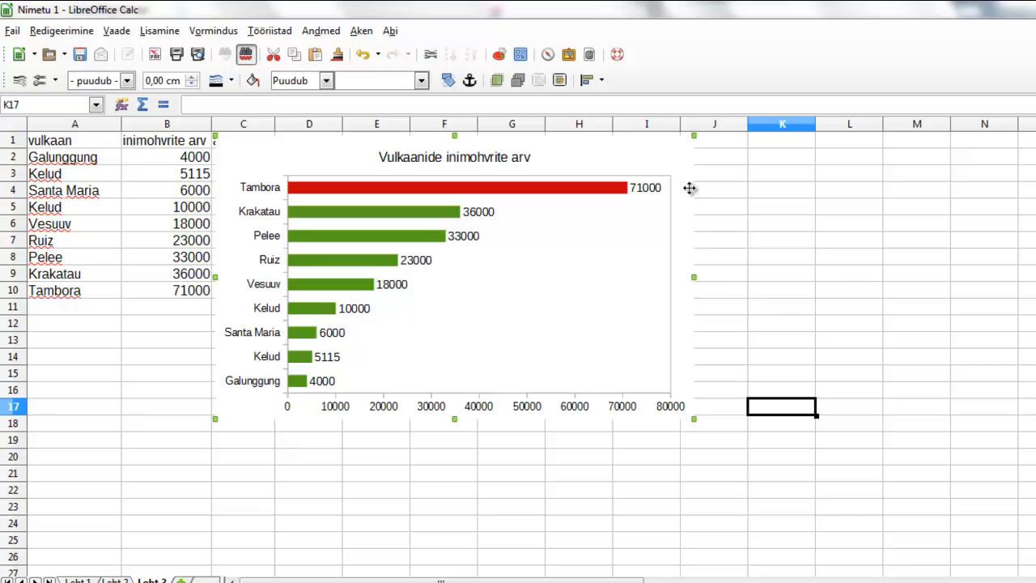
right_click(683, 246)
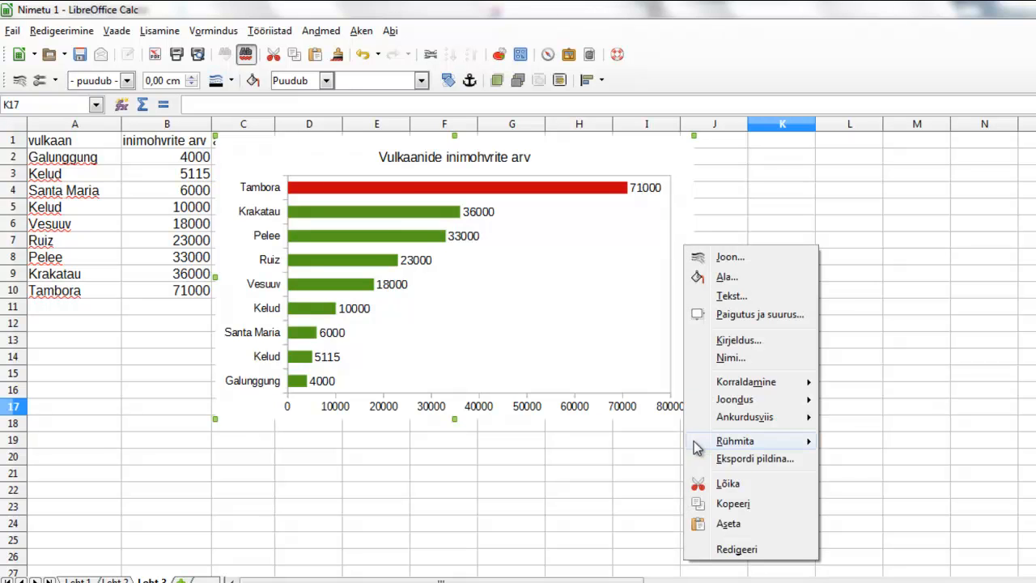
click(722, 503)
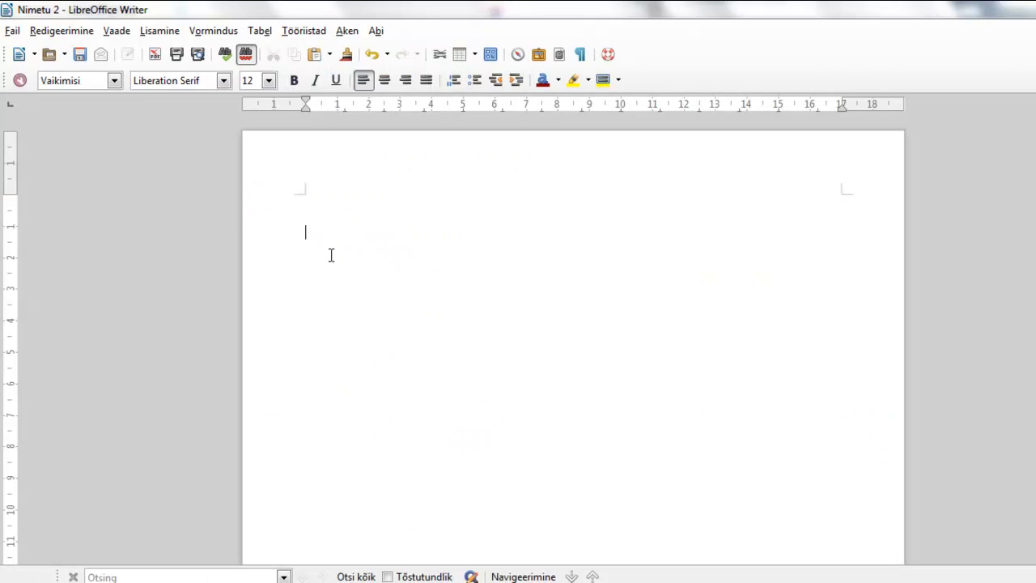
right_click(331, 255)
click(371, 516)
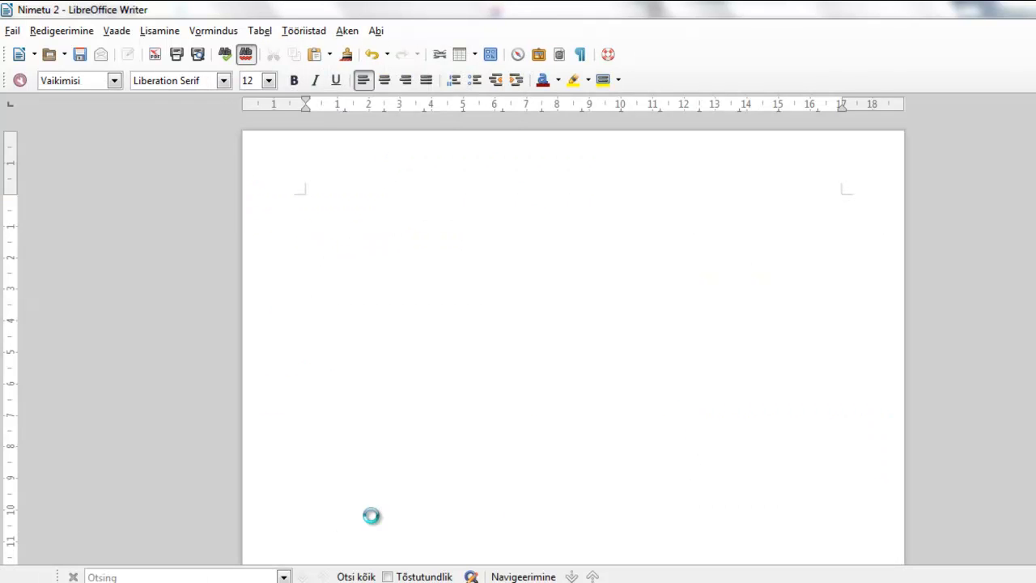